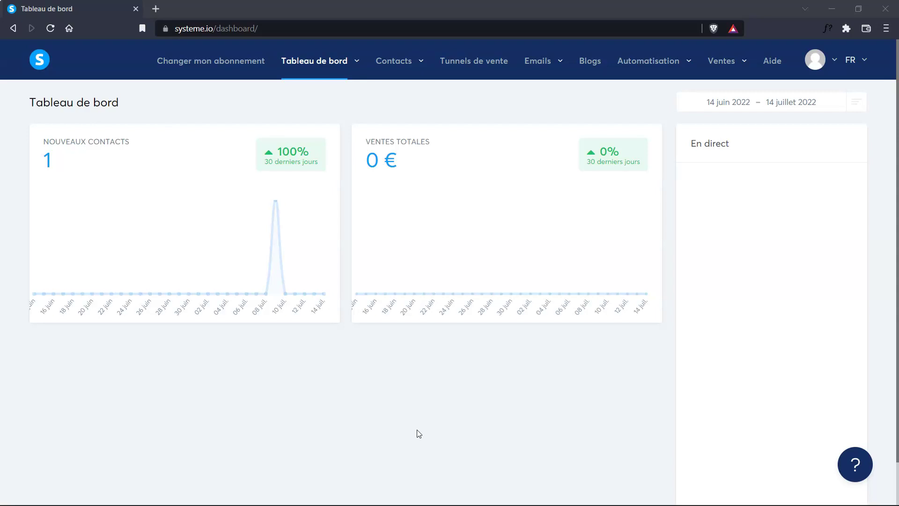
# Step: Open the "test" sales funnel and preview its "Page de capture" page
pyautogui.click(474, 65)
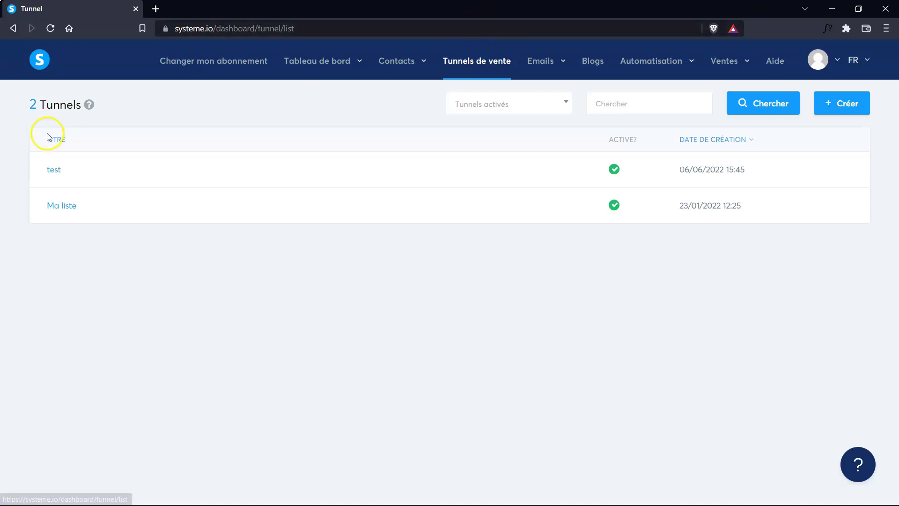
pyautogui.click(54, 170)
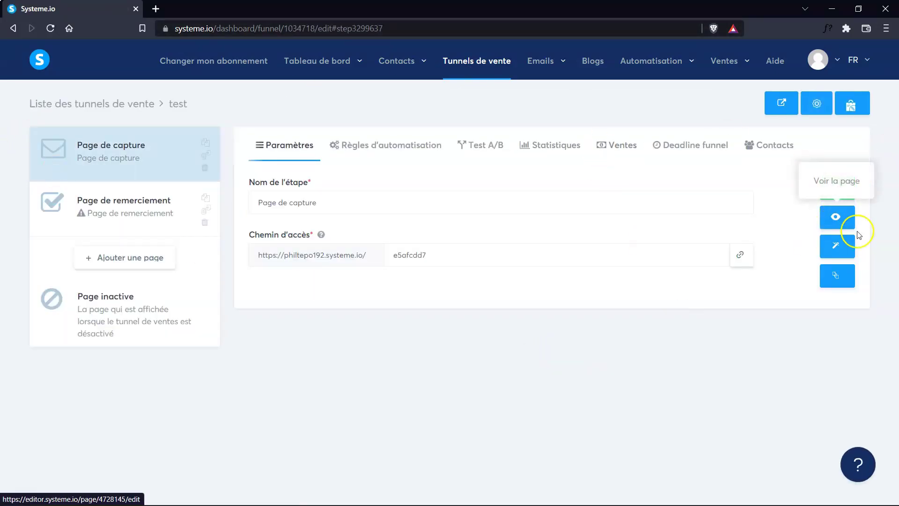
pyautogui.click(840, 222)
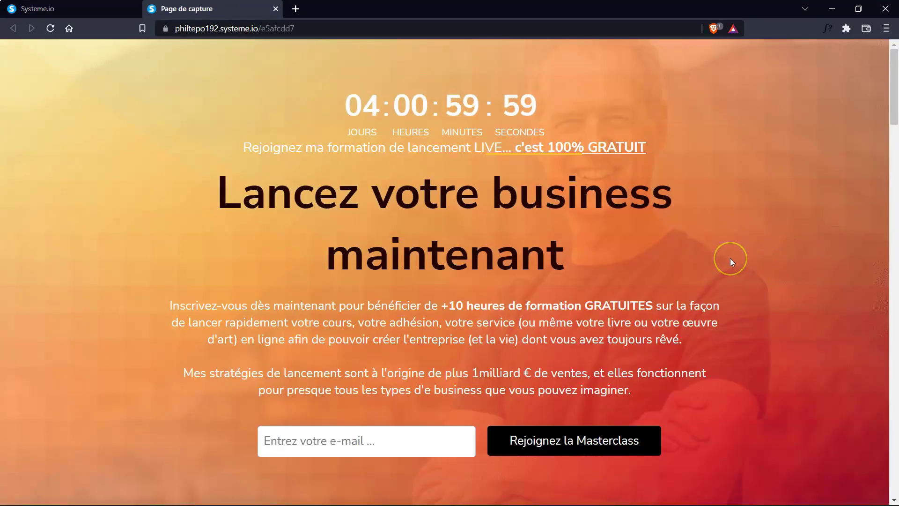
# Step: Examine the capture page preview from the countdown down to the footer, and close the preview
pyautogui.scroll(-6, 732, 262)
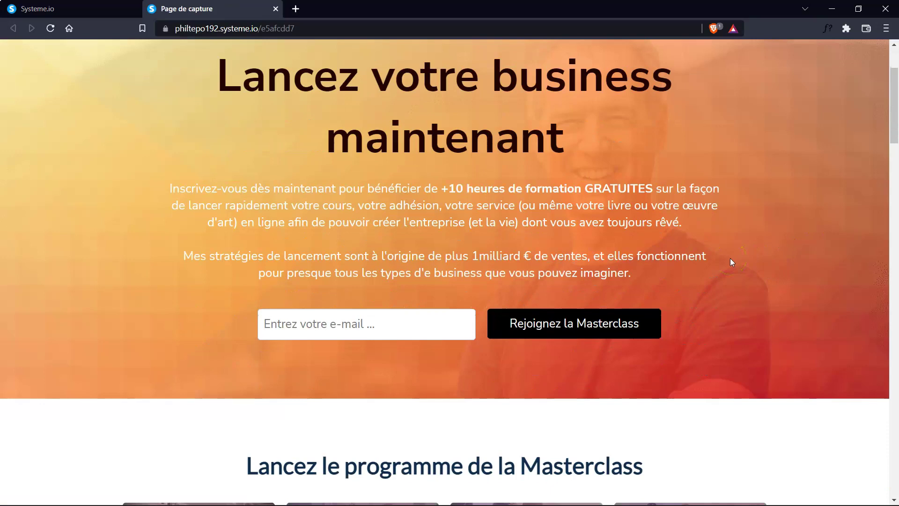
pyautogui.scroll(6, 732, 261)
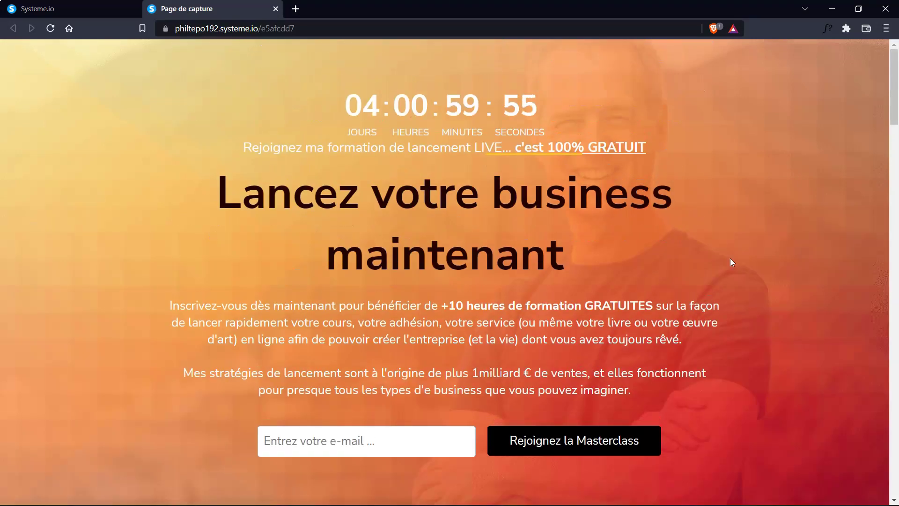
pyautogui.scroll(-12, 733, 262)
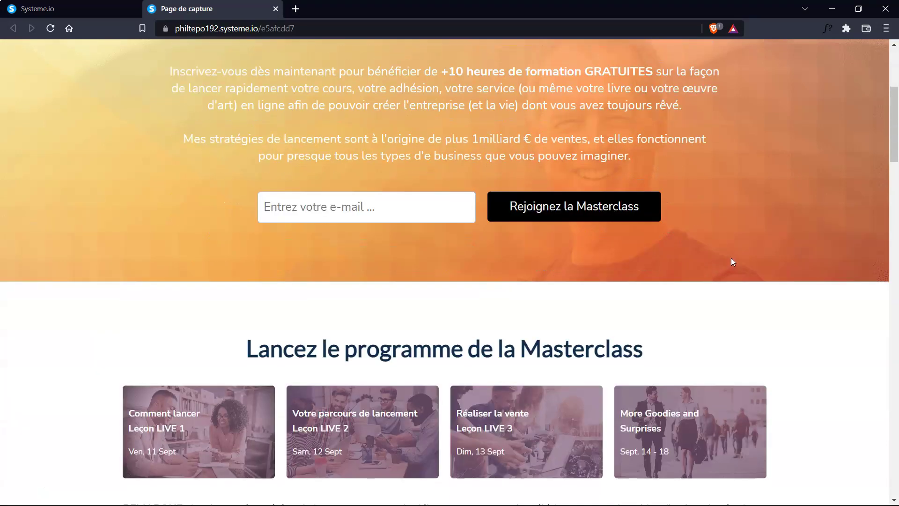
pyautogui.scroll(-20, 733, 262)
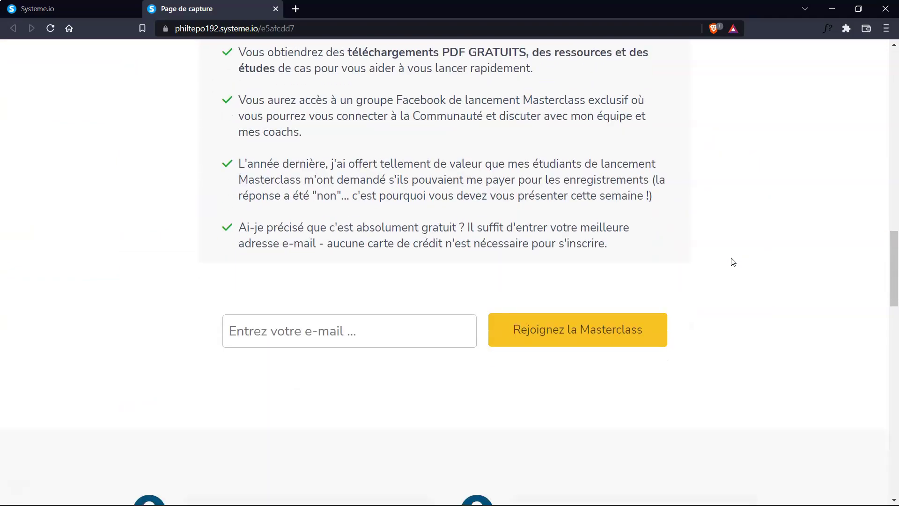
pyautogui.scroll(-10, 733, 261)
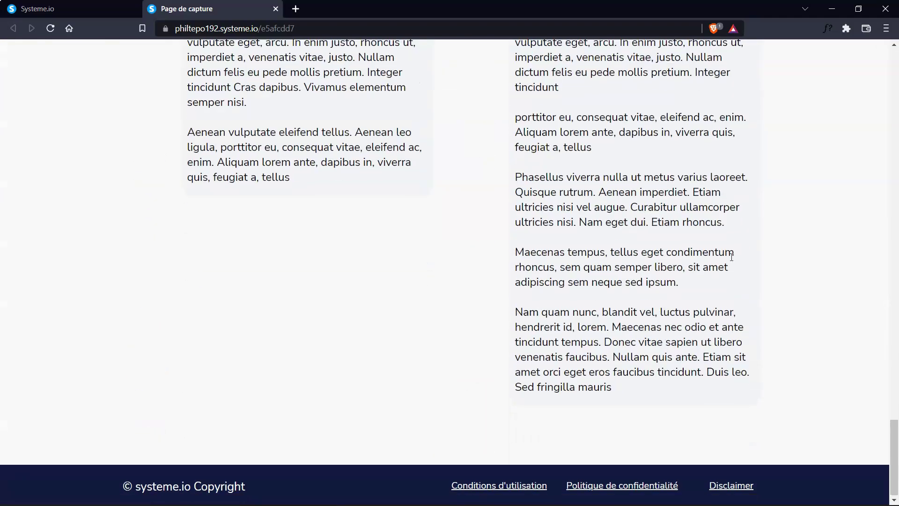
pyautogui.scroll(20, 733, 261)
pyautogui.scroll(15, 733, 261)
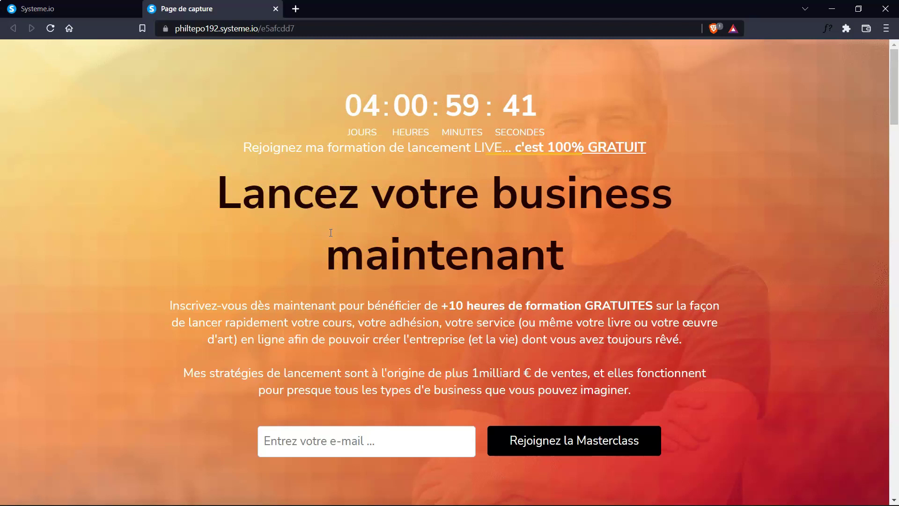
pyautogui.click(275, 9)
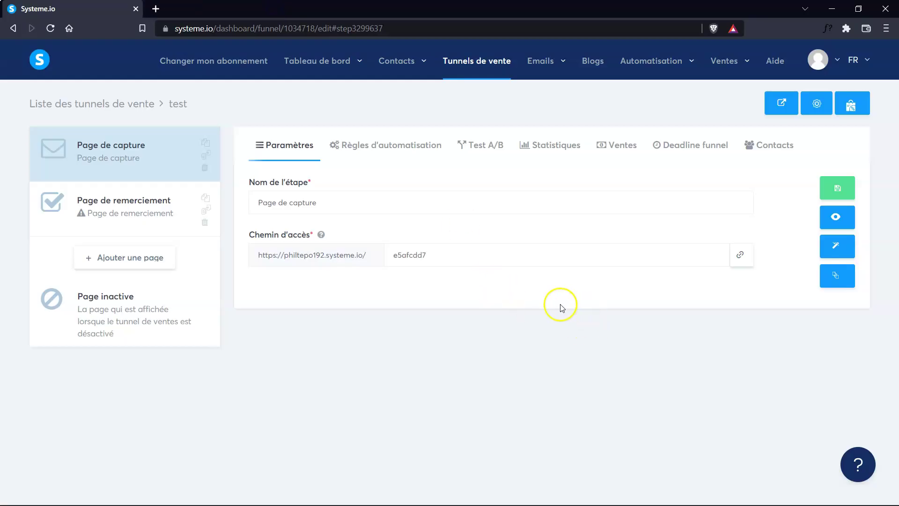
# Step: Leave the "test" funnel and open the contacts list
pyautogui.click(136, 102)
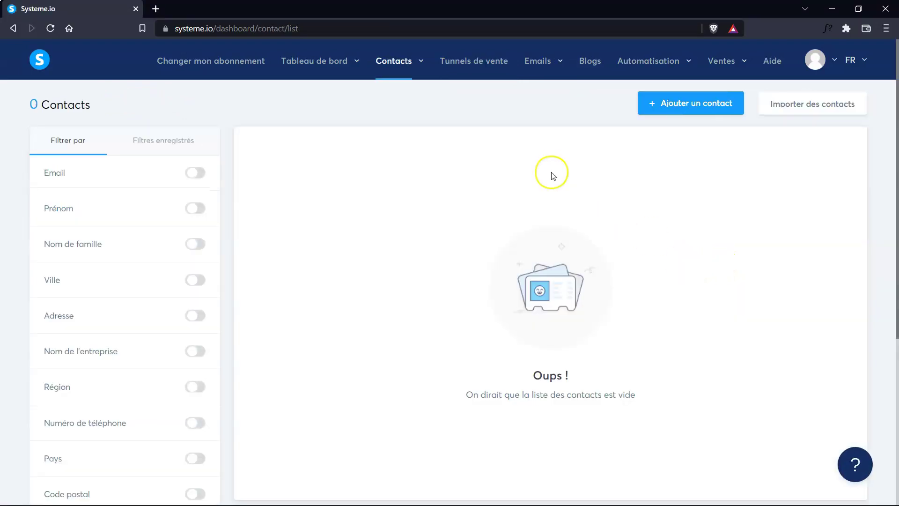
pyautogui.moveTo(397, 67)
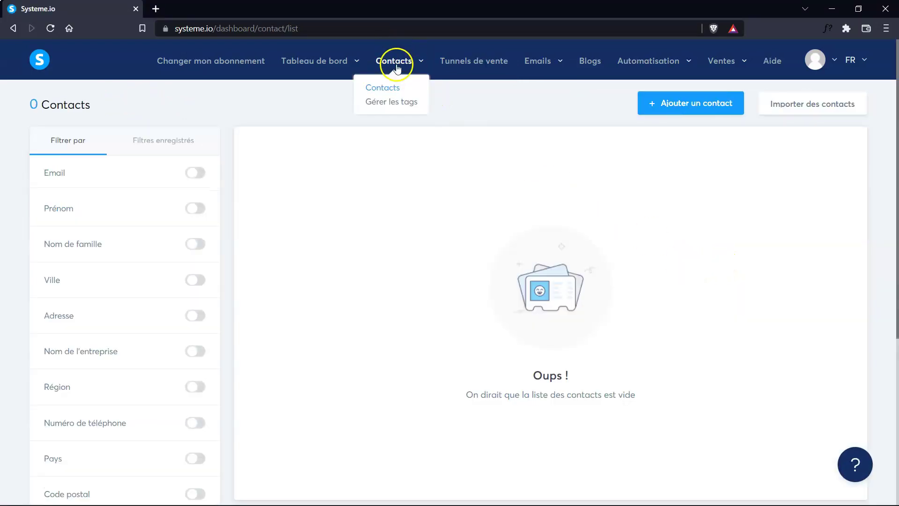
pyautogui.click(382, 88)
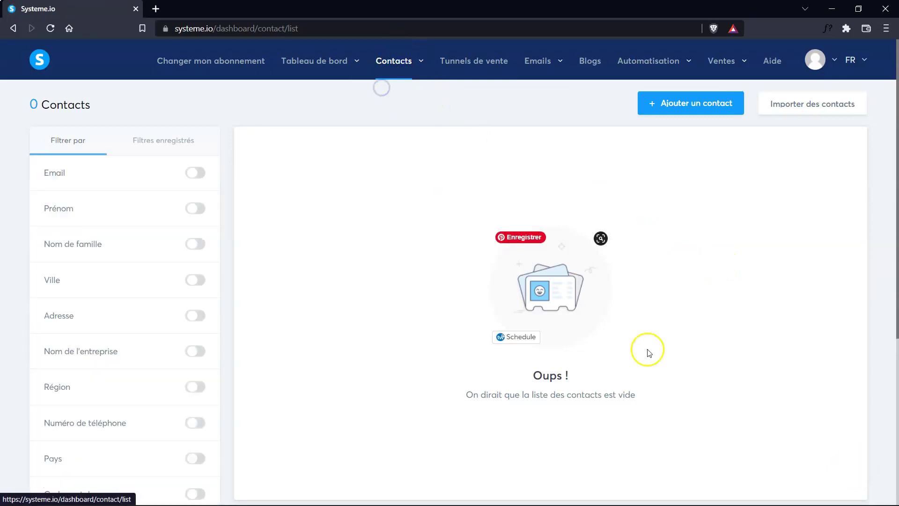
pyautogui.click(399, 288)
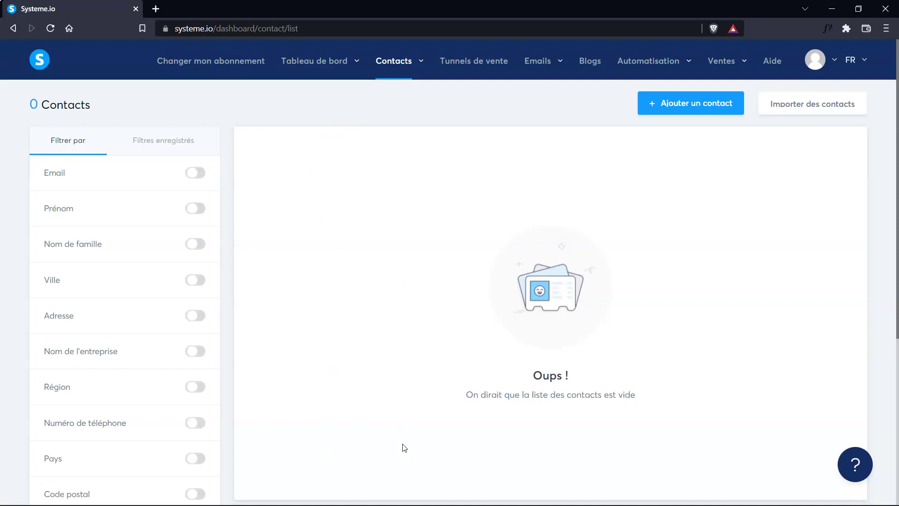
# Step: View the tag management list and return to the contacts list
pyautogui.moveTo(387, 57)
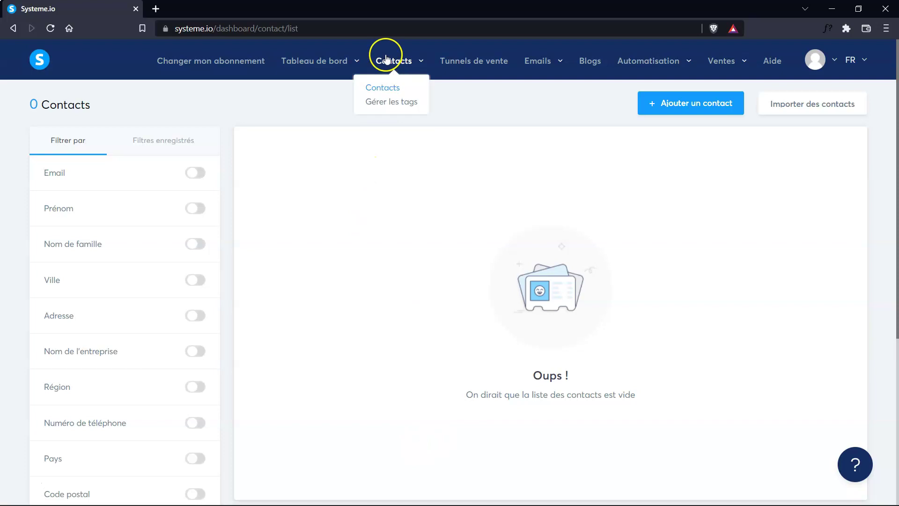
pyautogui.click(398, 102)
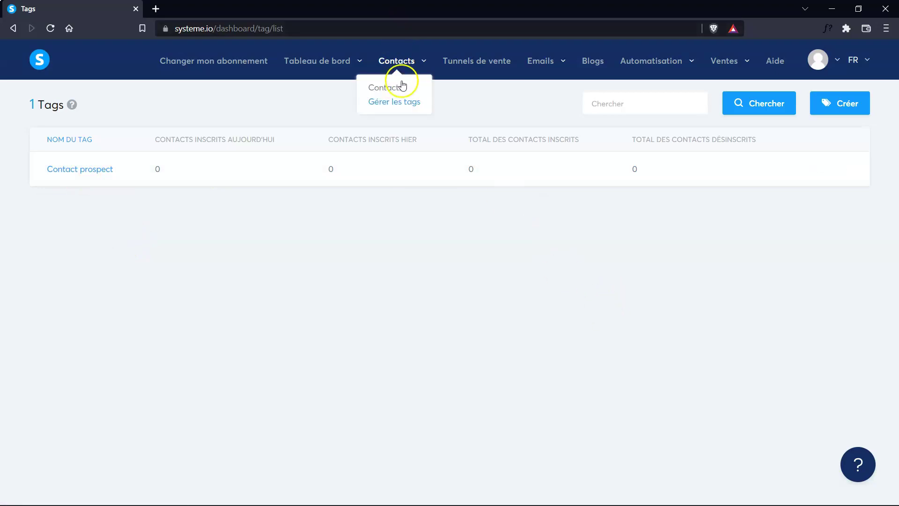
pyautogui.moveTo(392, 64)
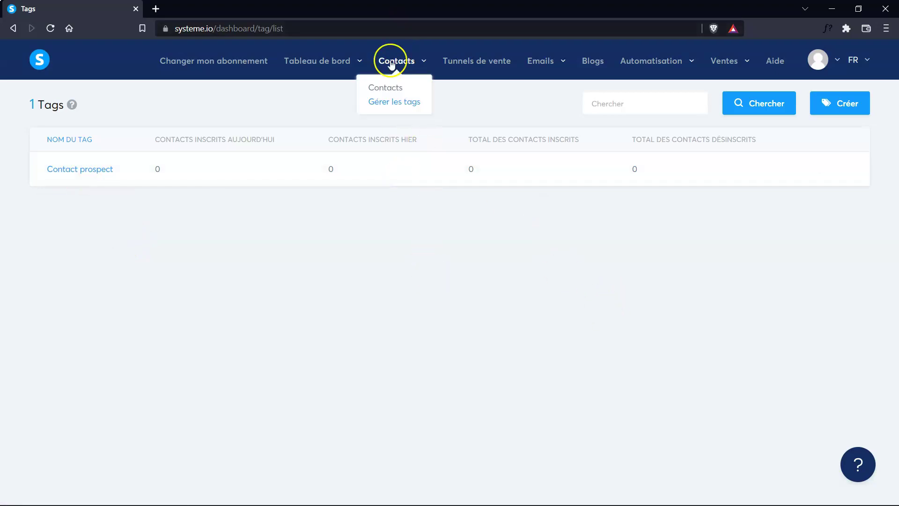
pyautogui.click(391, 89)
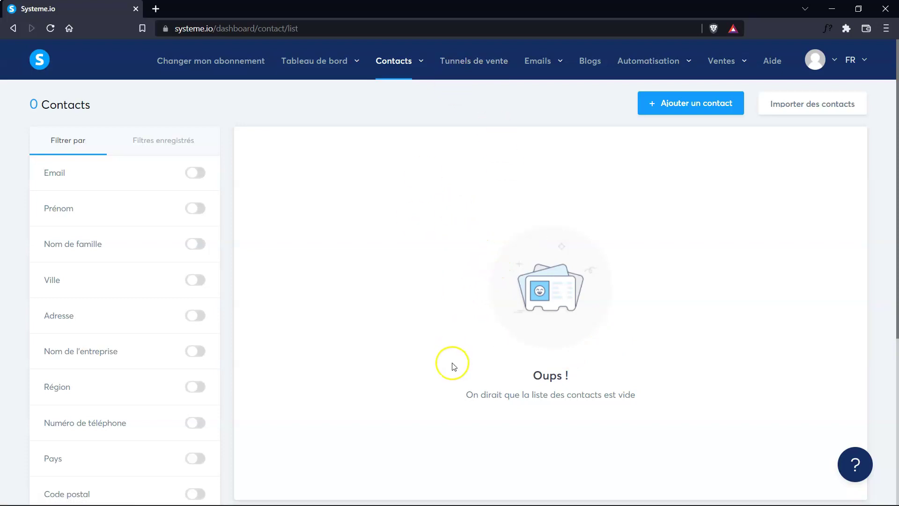
# Step: Try to create a newsletter with the subject "test" using the classic editor
pyautogui.moveTo(538, 57)
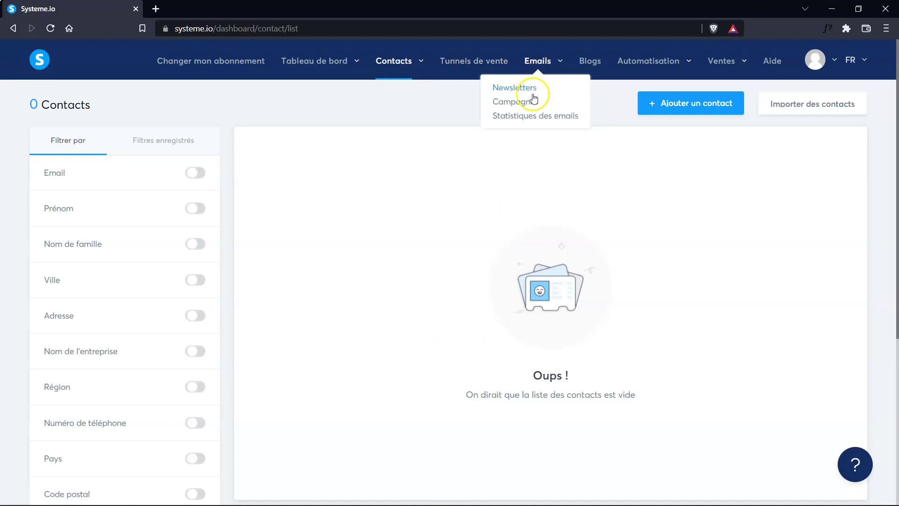
pyautogui.click(520, 87)
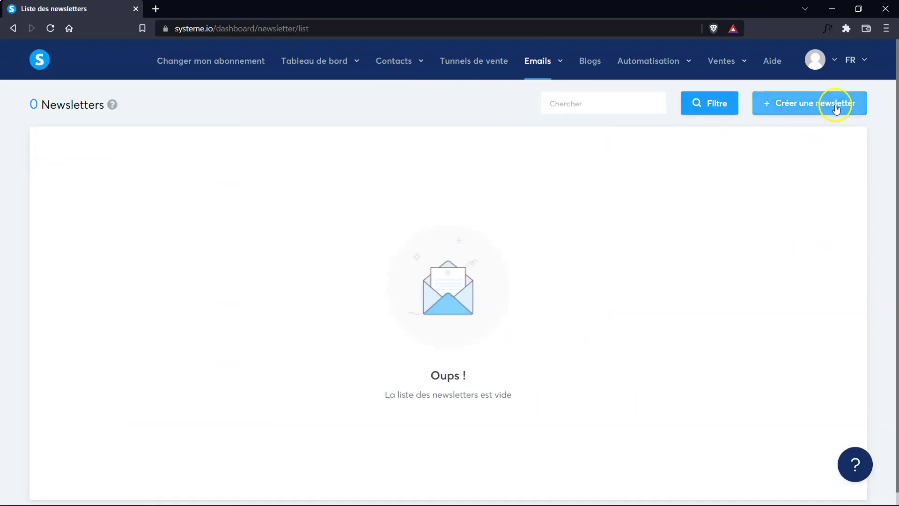
pyautogui.click(801, 113)
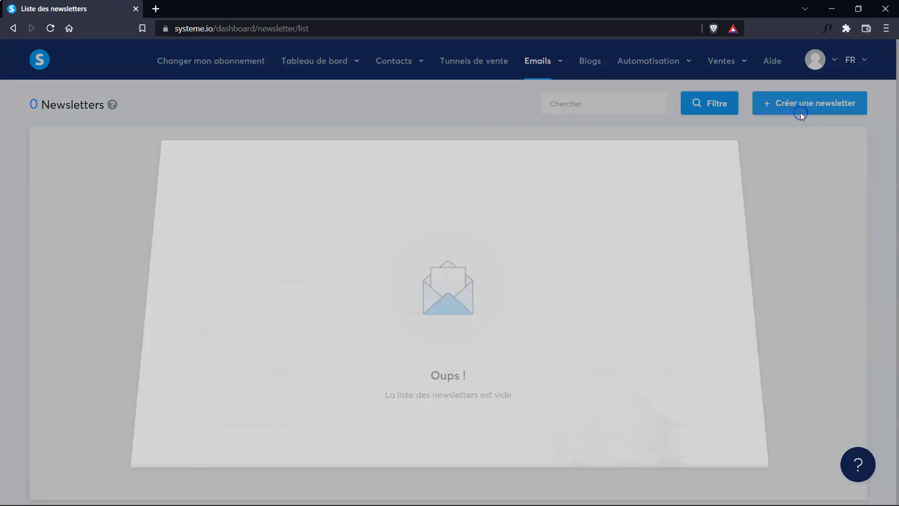
pyautogui.click(241, 195)
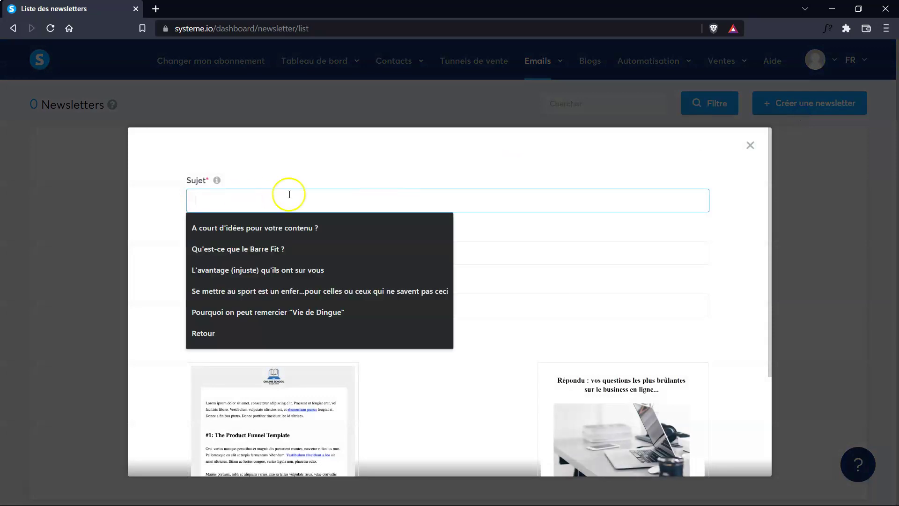
pyautogui.click(471, 221)
pyautogui.scroll(-3, 529, 279)
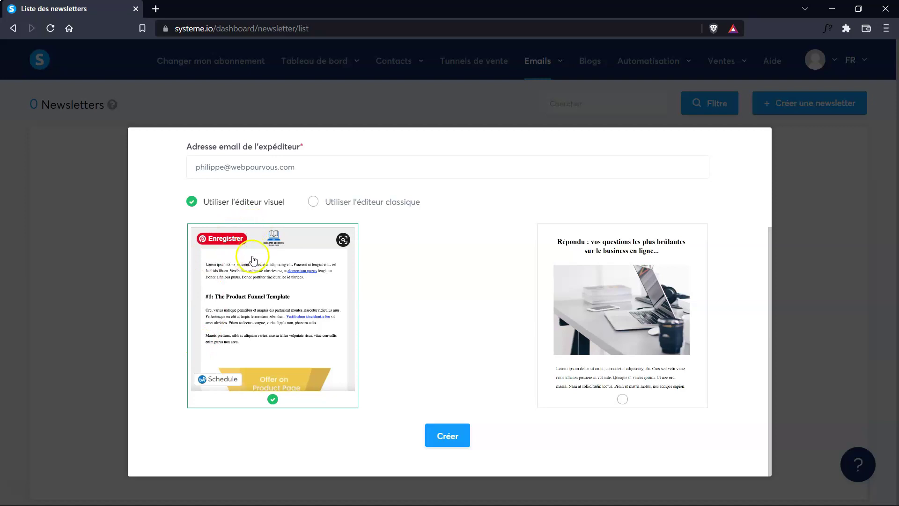
pyautogui.click(367, 204)
pyautogui.click(297, 201)
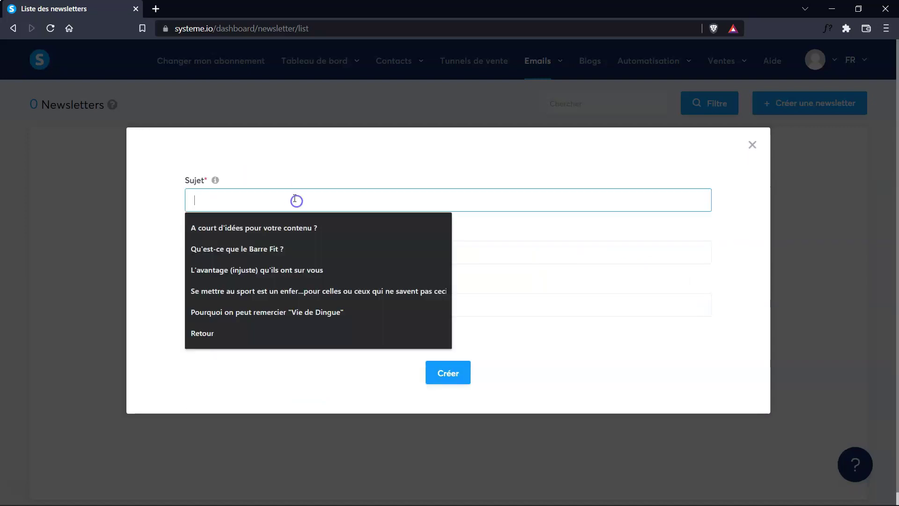
pyautogui.write('test')
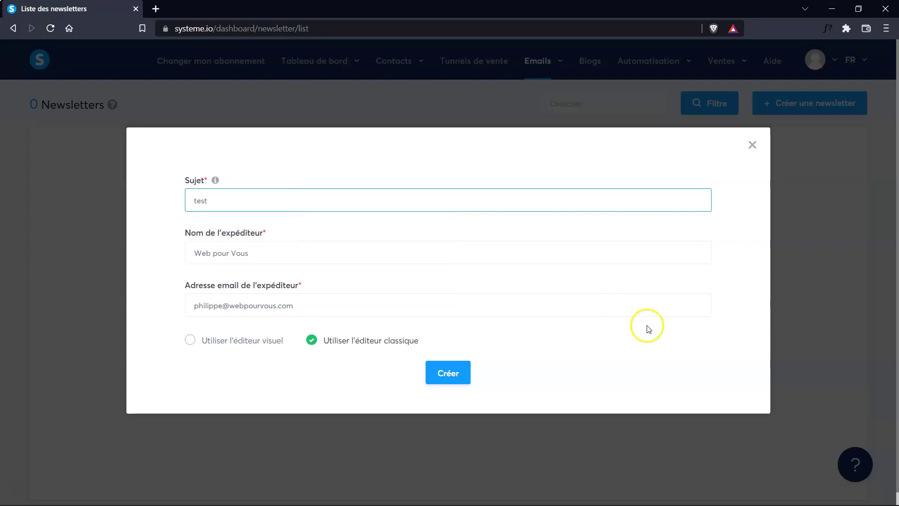
pyautogui.click(448, 375)
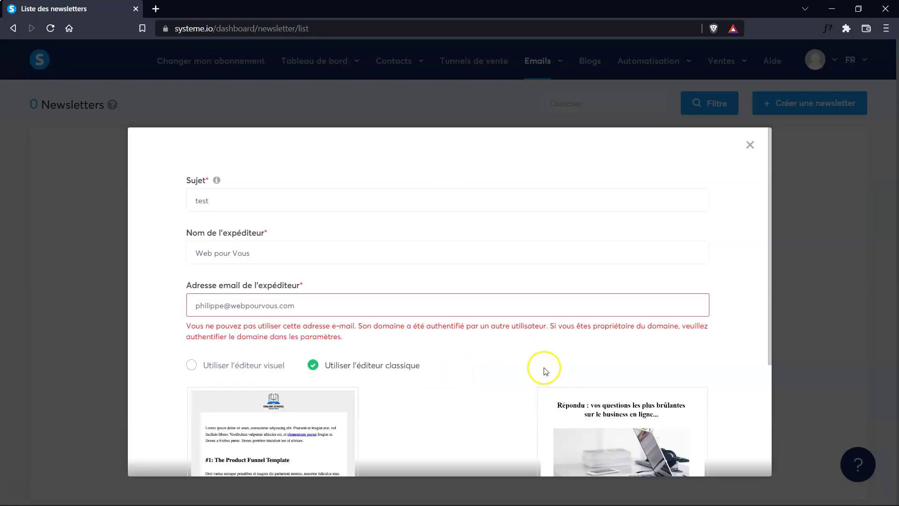
# Step: Change the domain of the newsletter's sender e-mail address to gmail.com, and close the form without creating the newsletter
pyautogui.scroll(-3, 436, 375)
pyautogui.scroll(-1, 299, 217)
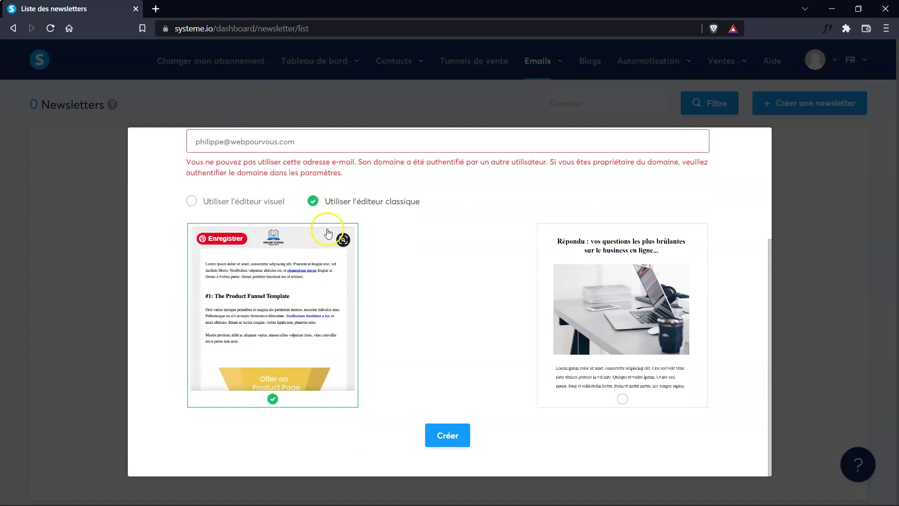
pyautogui.scroll(3, 403, 281)
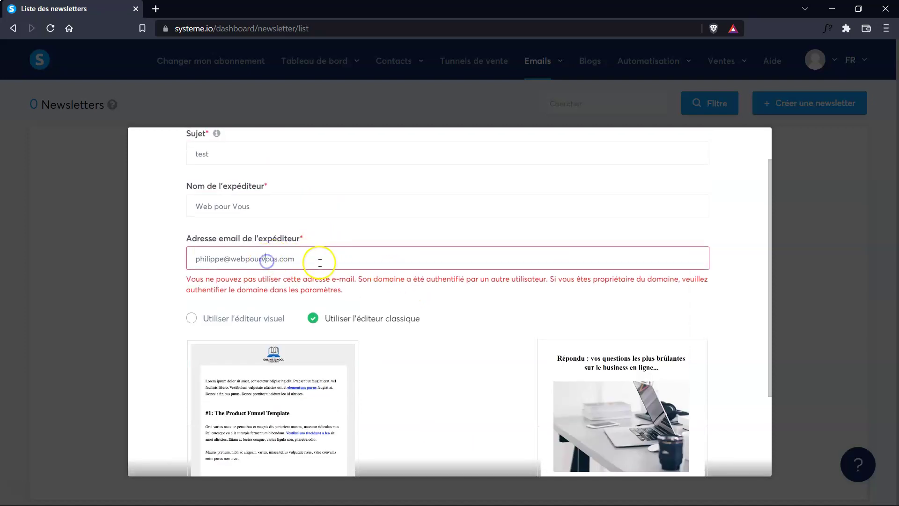
pyautogui.moveTo(299, 259); pyautogui.dragTo(232, 266)
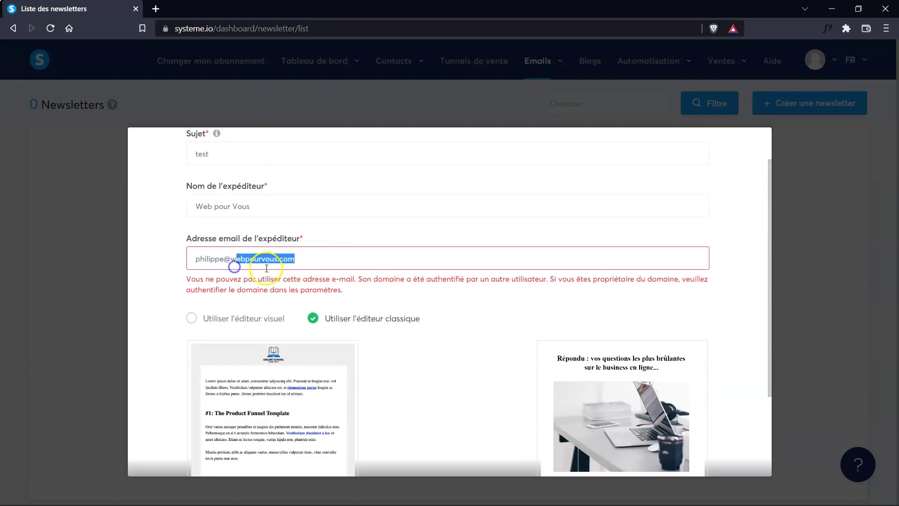
pyautogui.press('BackSpace')
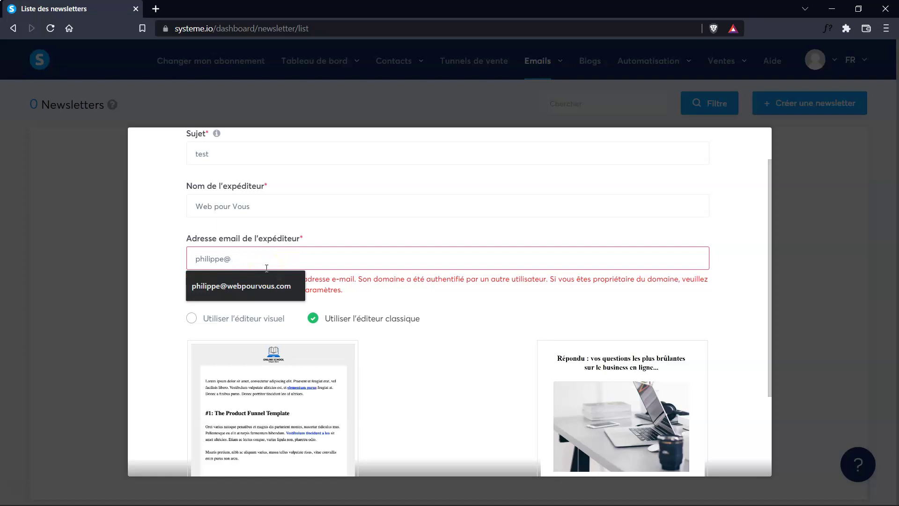
pyautogui.write('gmail.com')
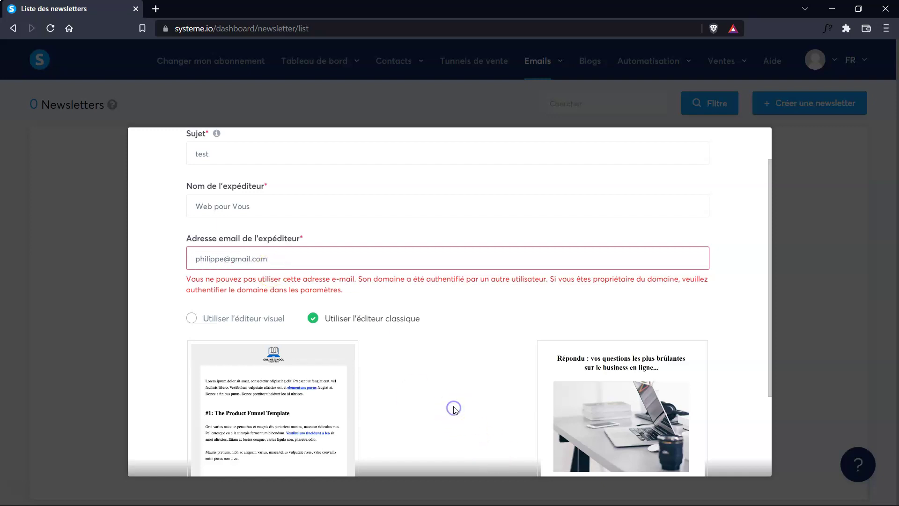
pyautogui.click(308, 256)
pyautogui.scroll(-3, 612, 279)
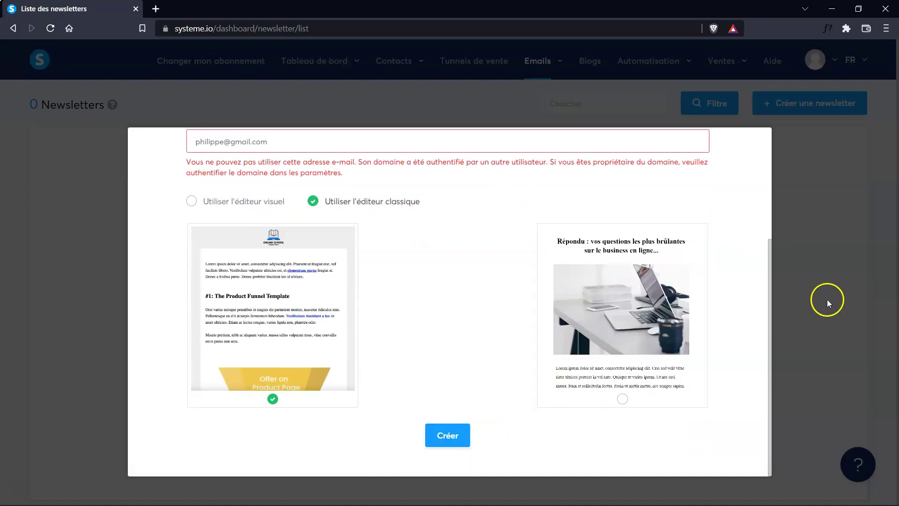
pyautogui.click(125, 285)
# Step: Open the list of automation workflows
pyautogui.moveTo(270, 77)
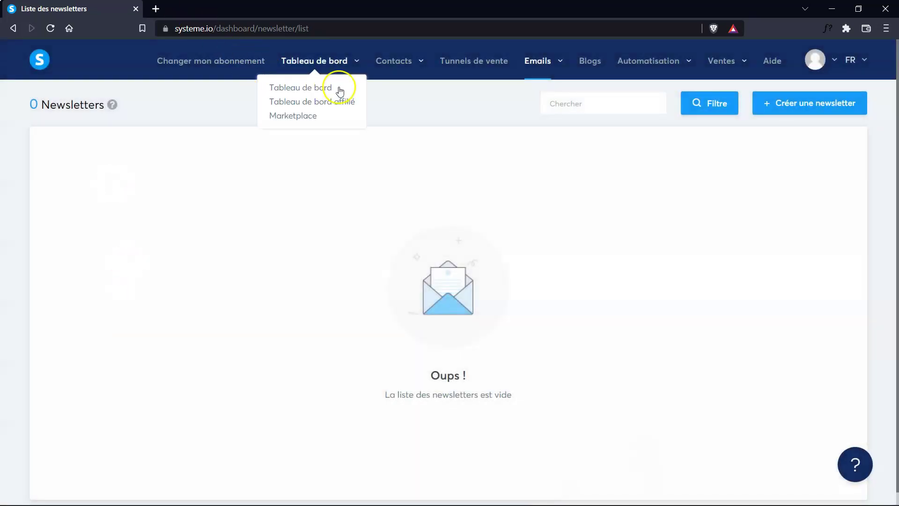
pyautogui.moveTo(670, 79)
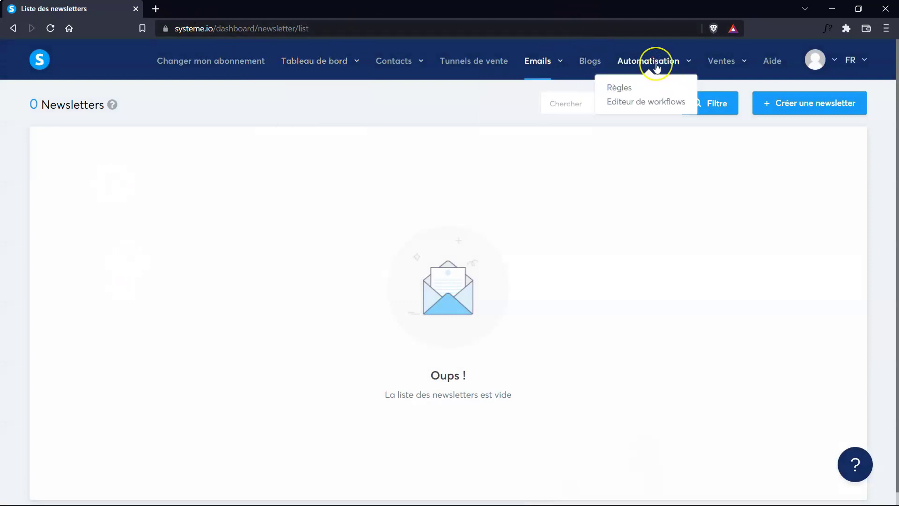
pyautogui.click(647, 101)
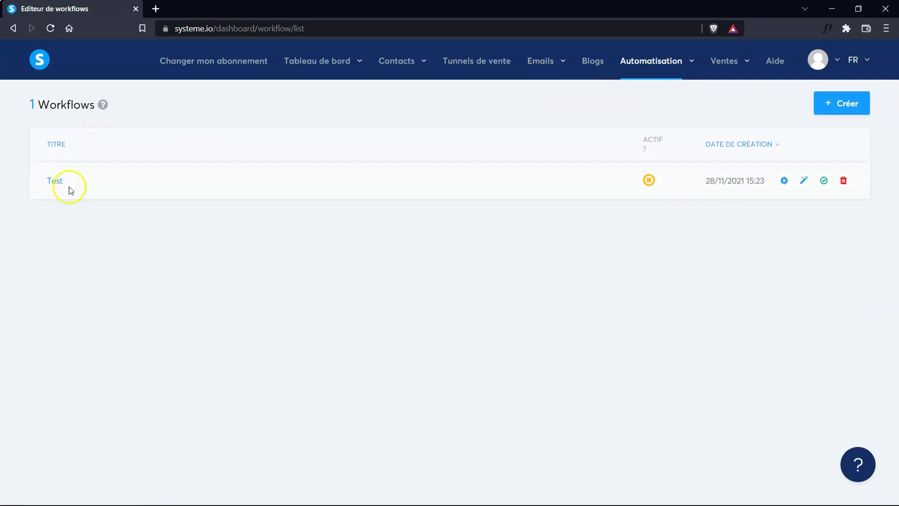
# Step: Open the Test workflow, view the step types that can be added, and return to the workflow list
pyautogui.click(55, 183)
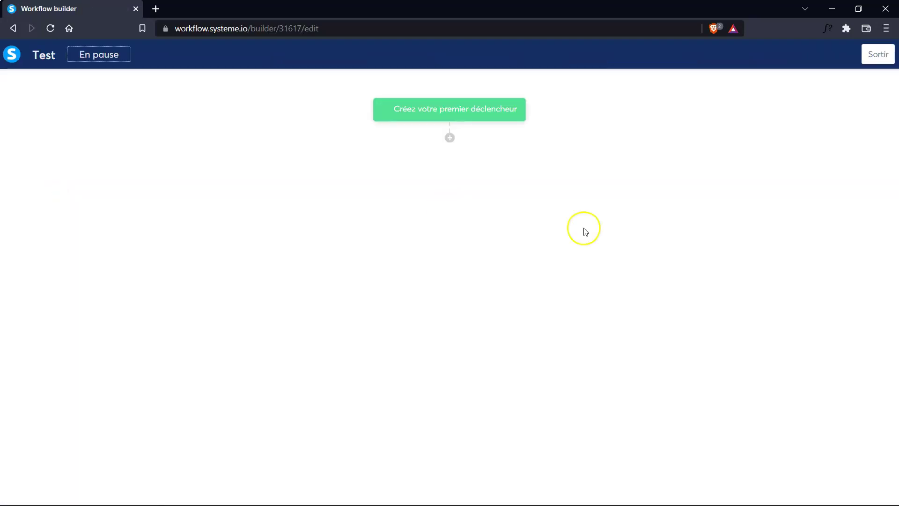
pyautogui.click(450, 138)
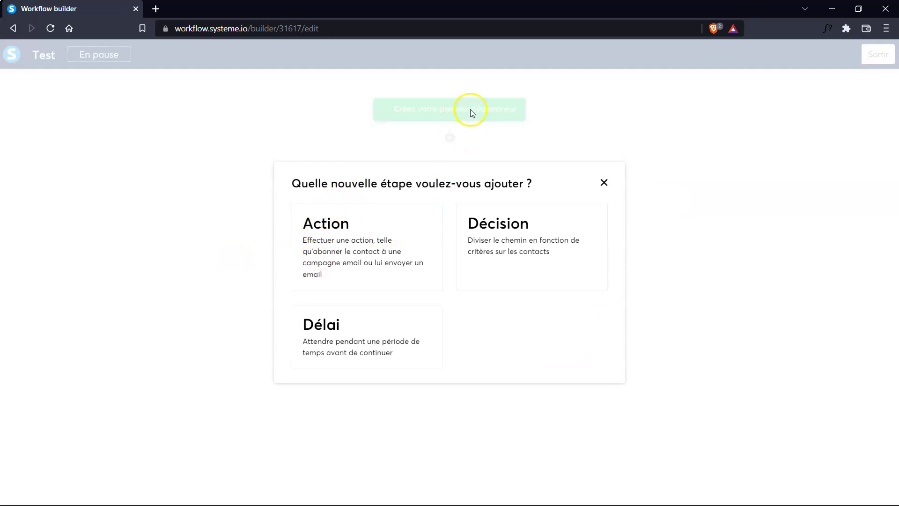
pyautogui.click(277, 149)
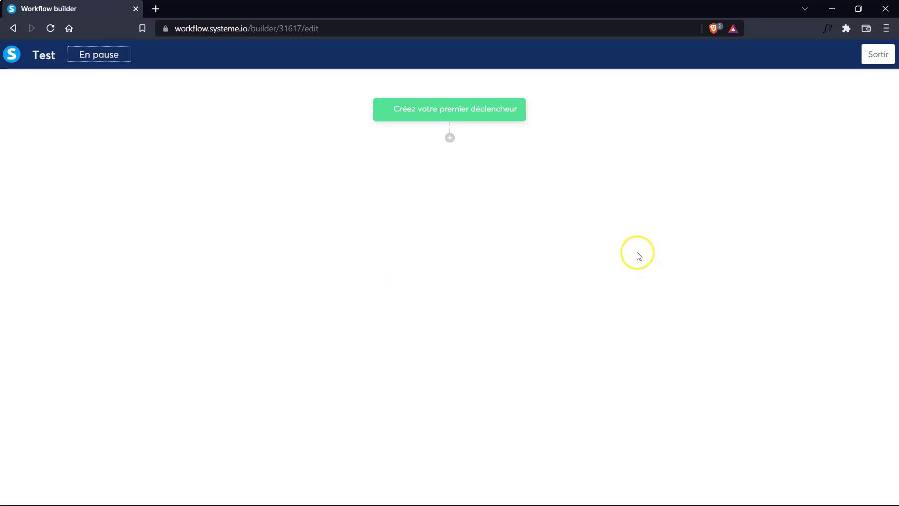
pyautogui.click(17, 28)
# Step: Open the course "Revenus avec l'affiliation" under the sales courses, view the chapters of "1er module", and collapse the module again
pyautogui.moveTo(732, 64)
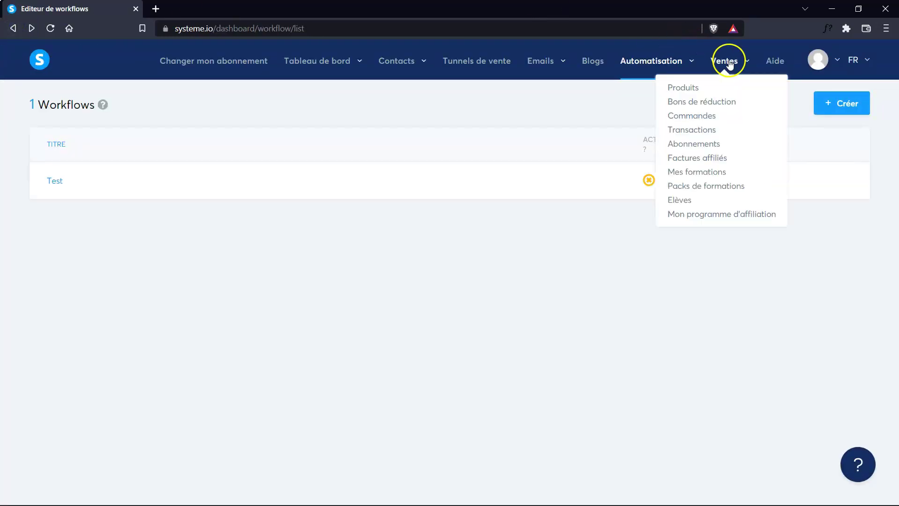
pyautogui.click(711, 173)
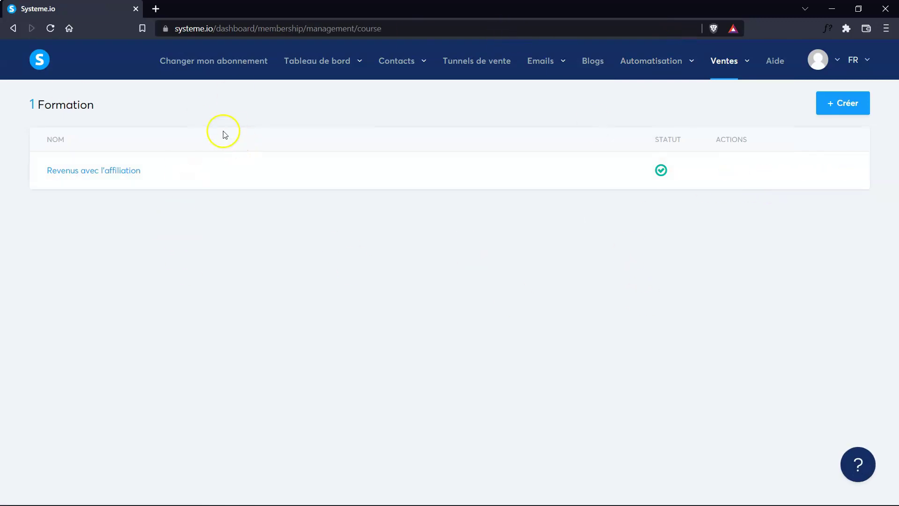
pyautogui.click(119, 172)
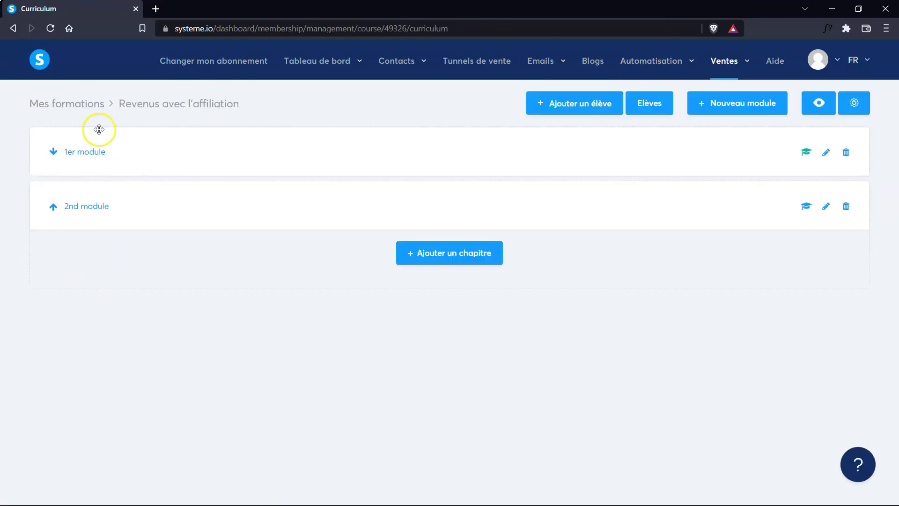
pyautogui.click(80, 151)
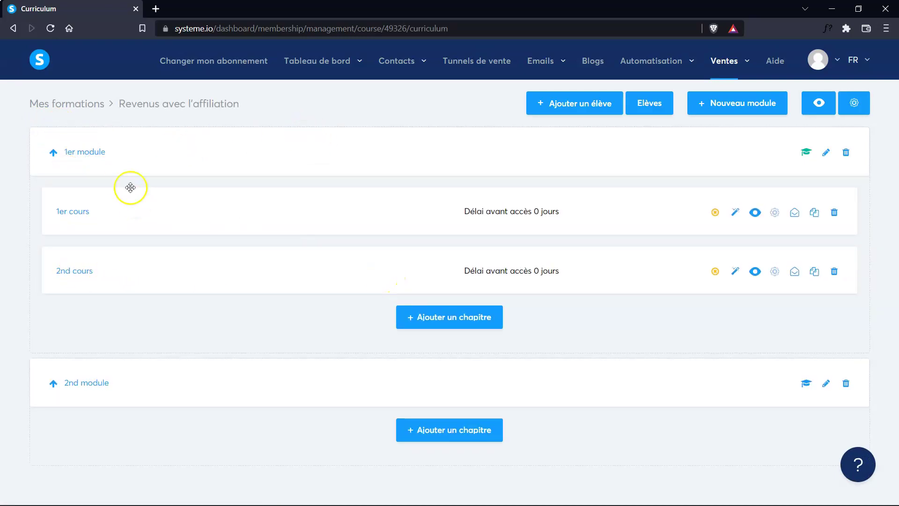
pyautogui.click(95, 152)
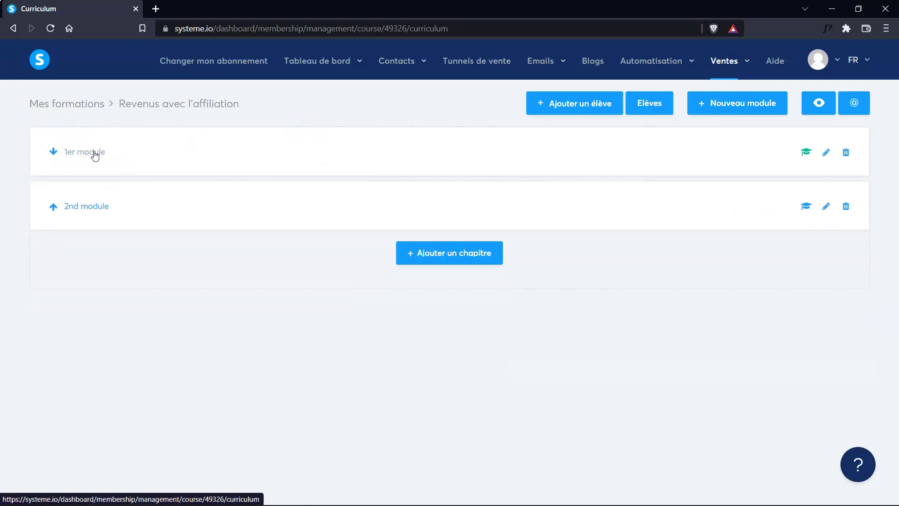
pyautogui.click(94, 152)
pyautogui.click(94, 152)
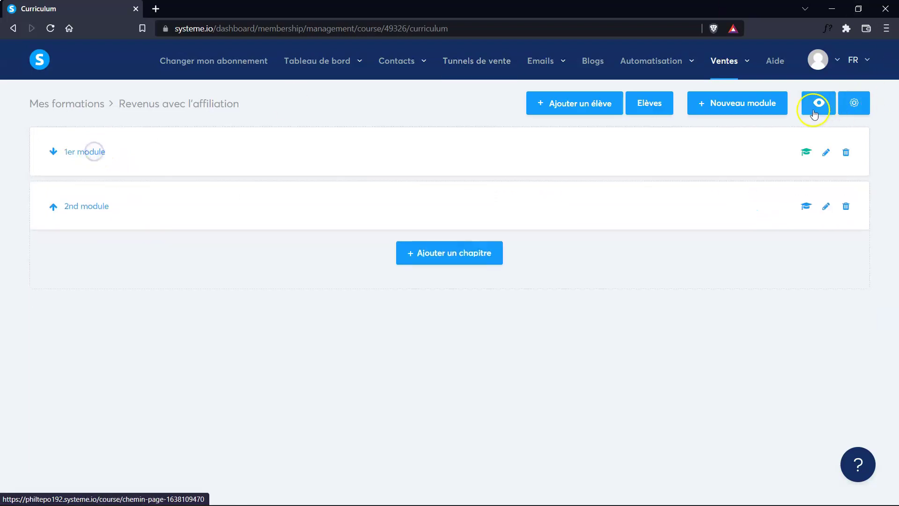
# Step: Preview the course as a student, look through the video and notes of the "2nd cours" lesson, and close the preview
pyautogui.click(815, 114)
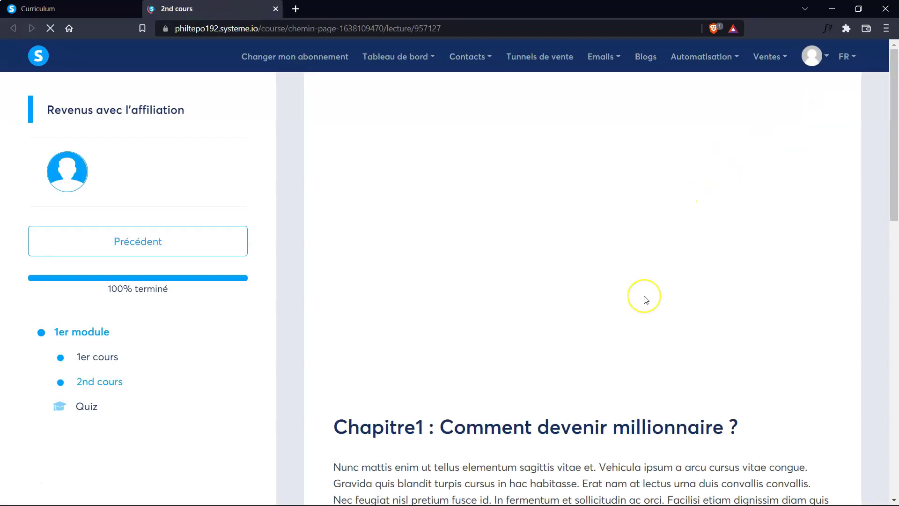
pyautogui.scroll(-3, 645, 298)
pyautogui.scroll(3, 645, 298)
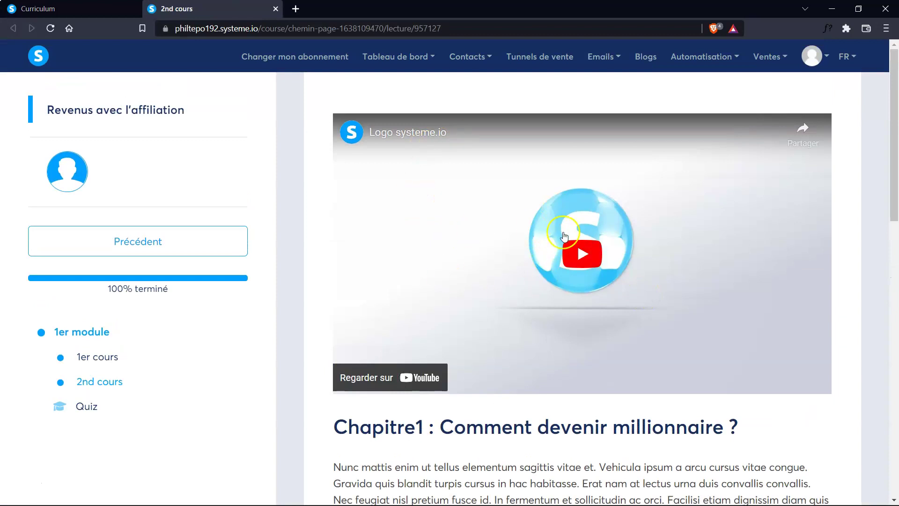
pyautogui.scroll(-8, 570, 249)
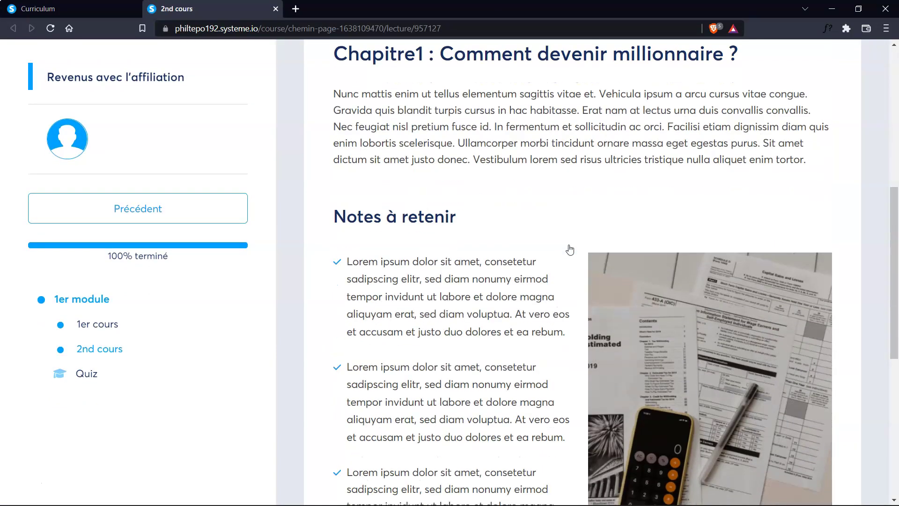
pyautogui.scroll(7, 570, 248)
pyautogui.click(564, 178)
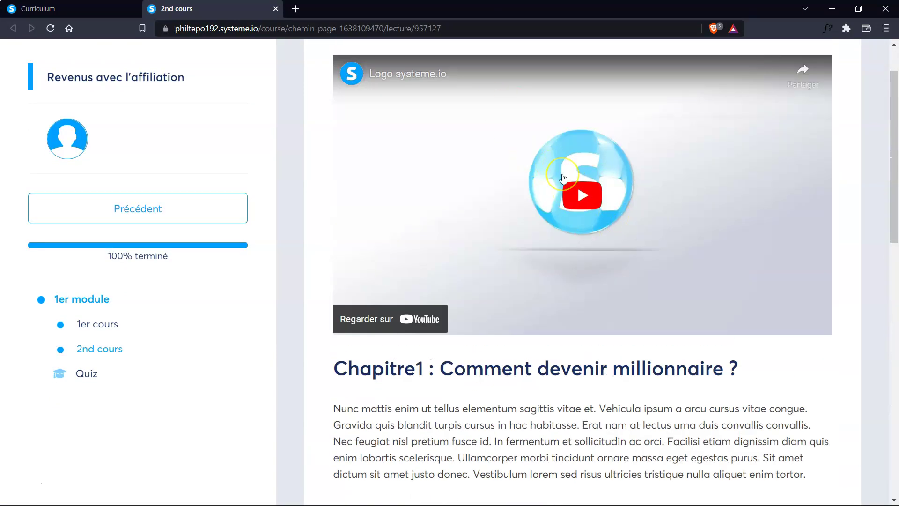
pyautogui.scroll(-5, 564, 178)
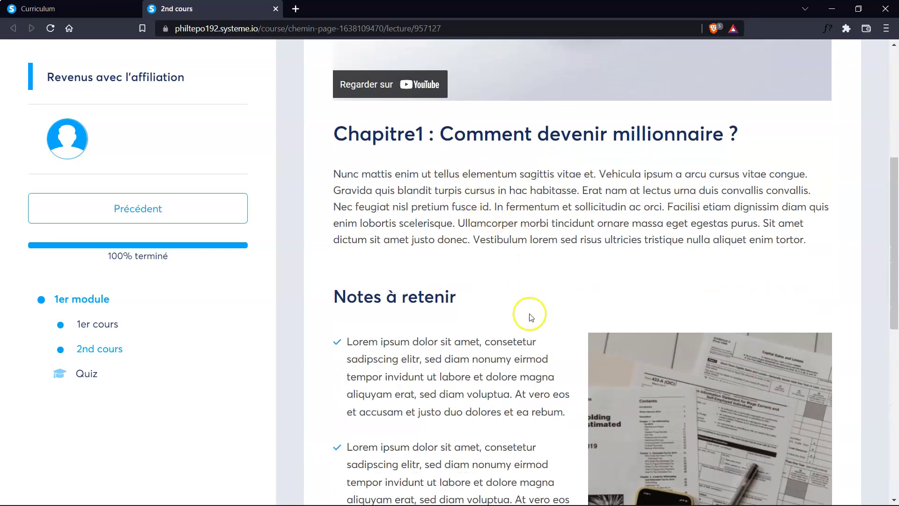
pyautogui.scroll(-7, 522, 311)
pyautogui.scroll(7, 524, 312)
pyautogui.scroll(7, 523, 313)
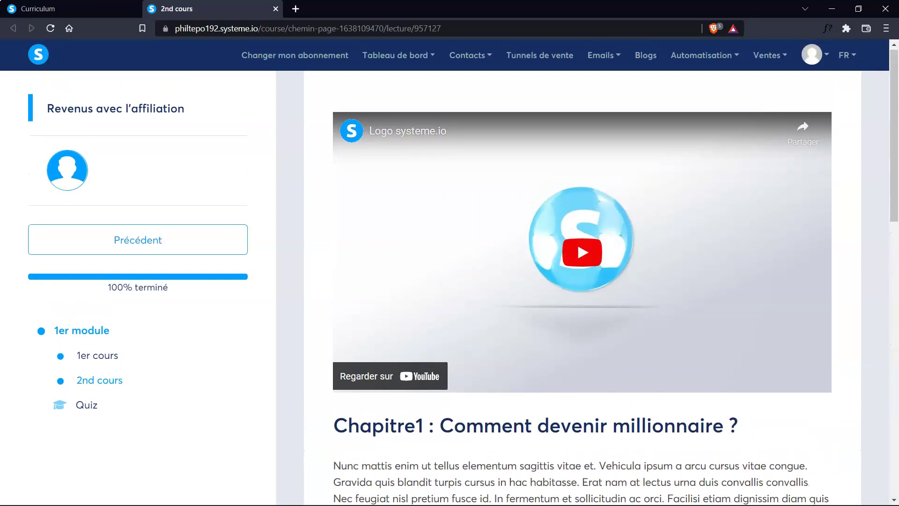
pyautogui.click(275, 9)
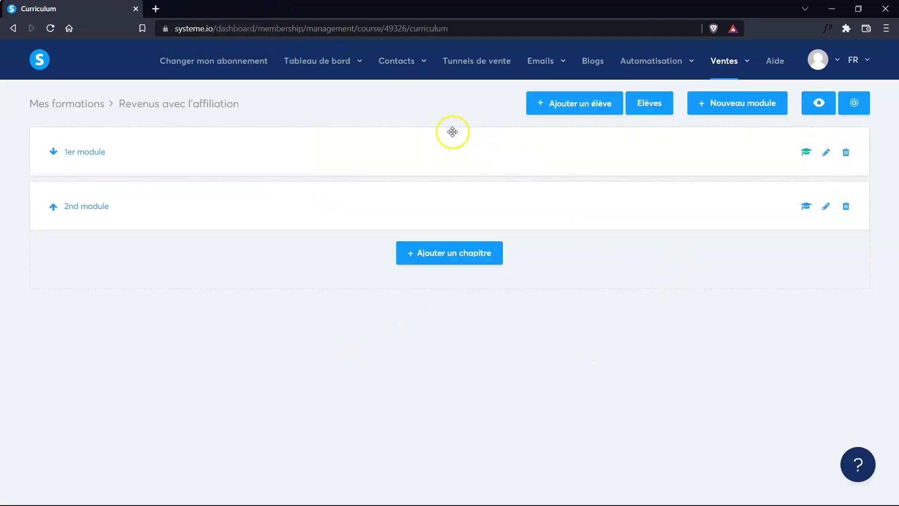
# Step: View the blog list, and open the Marketplace to look through its affiliate offers
pyautogui.click(593, 63)
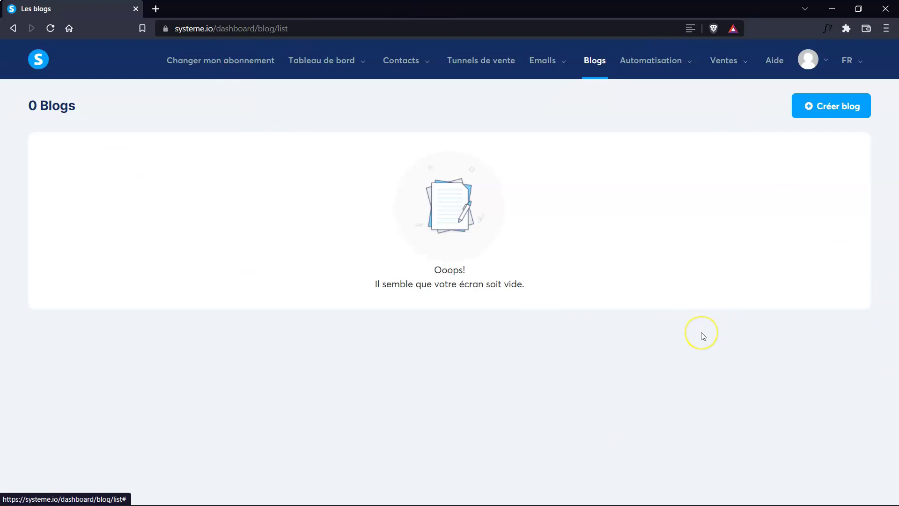
pyautogui.click(328, 61)
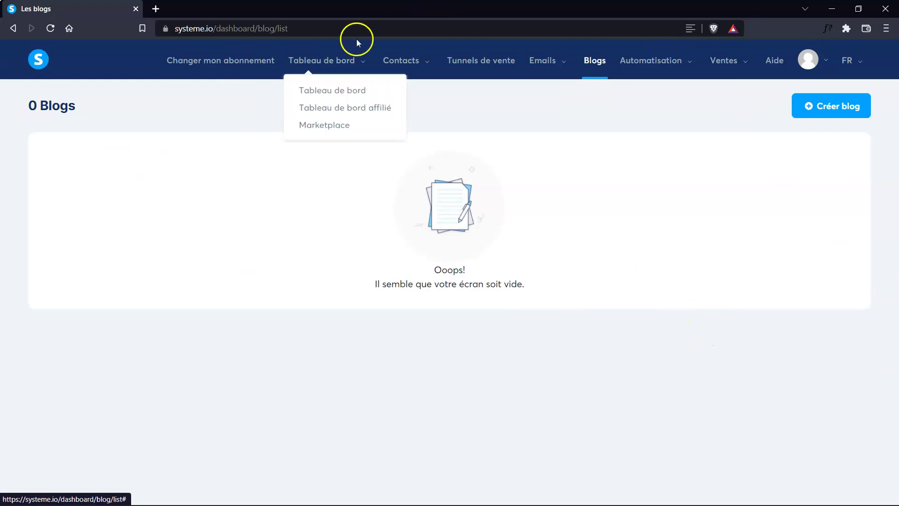
pyautogui.click(316, 126)
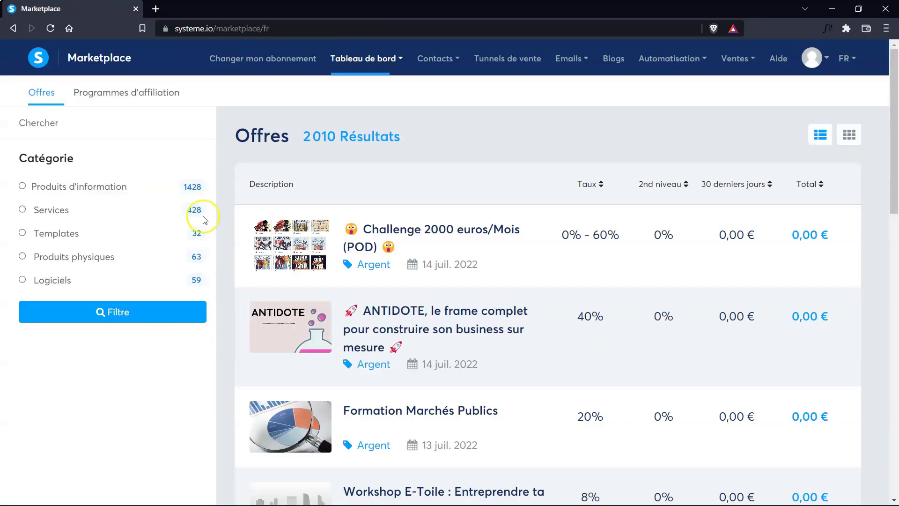
pyautogui.scroll(-7, 580, 374)
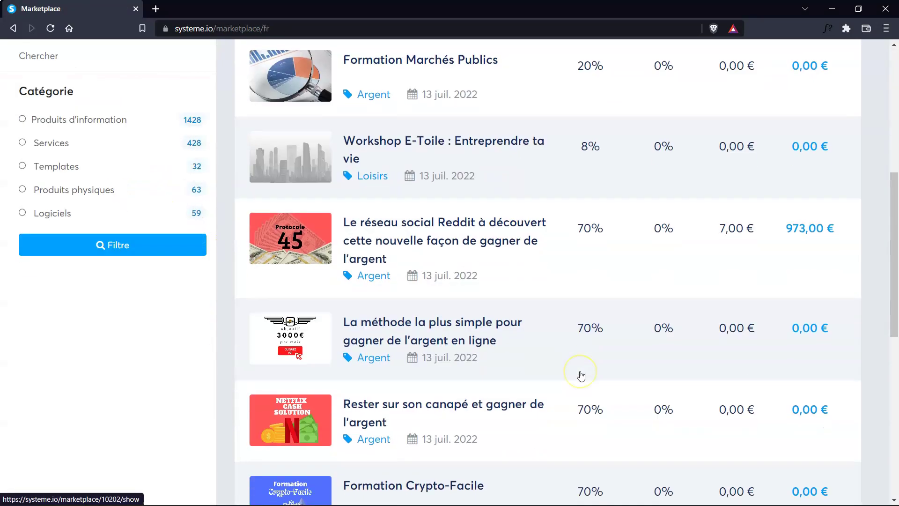
pyautogui.scroll(7, 581, 376)
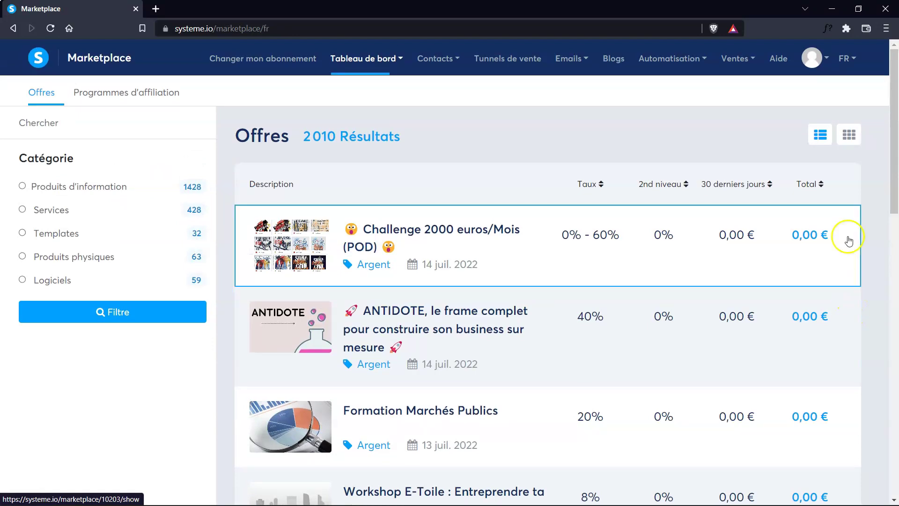
# Step: Sort the marketplace offers by total earnings in descending order and look through the highest-earning ones
pyautogui.click(805, 184)
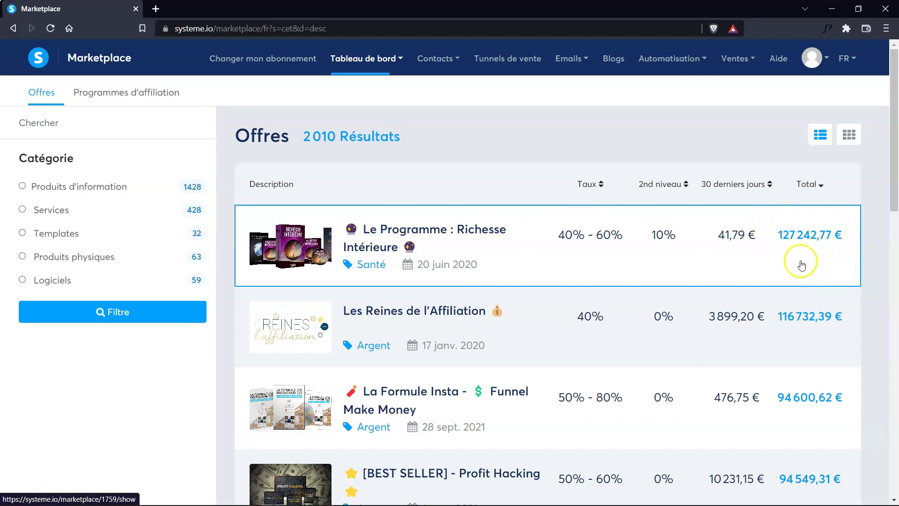
pyautogui.scroll(-1, 801, 262)
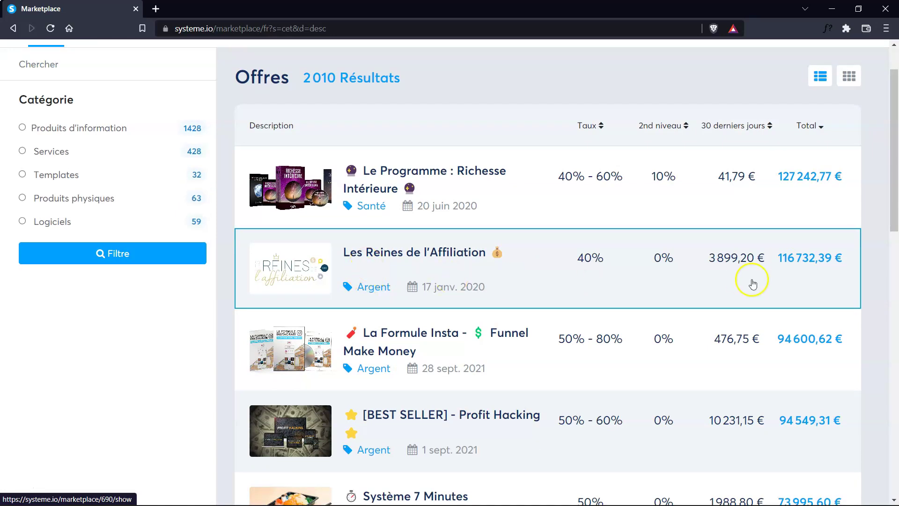
pyautogui.scroll(-8, 816, 270)
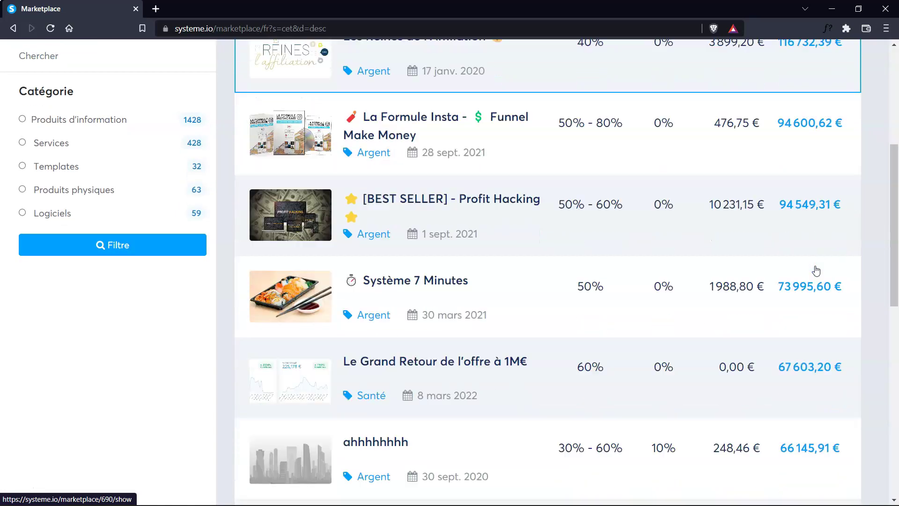
# Step: Search the marketplace offers for "systeme.io" and examine the commission rates and earnings of the matching offers
pyautogui.scroll(9, 813, 271)
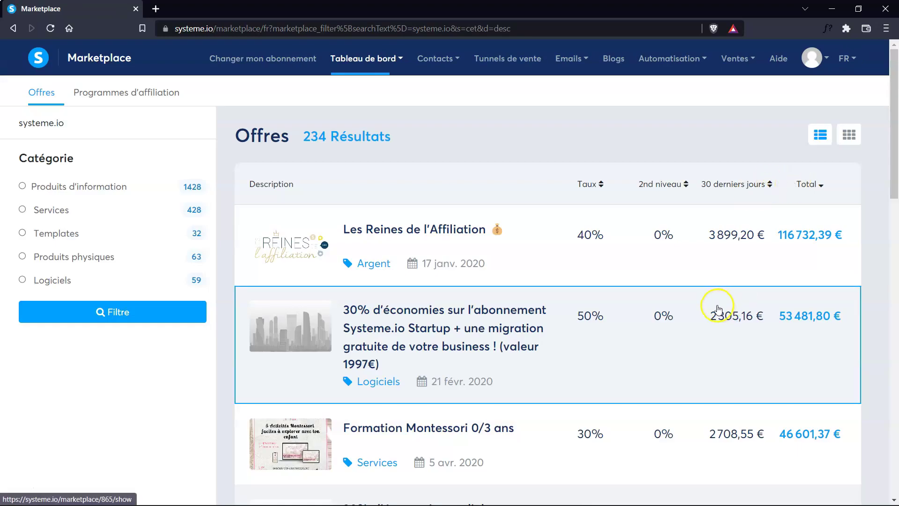
pyautogui.scroll(-3, 716, 308)
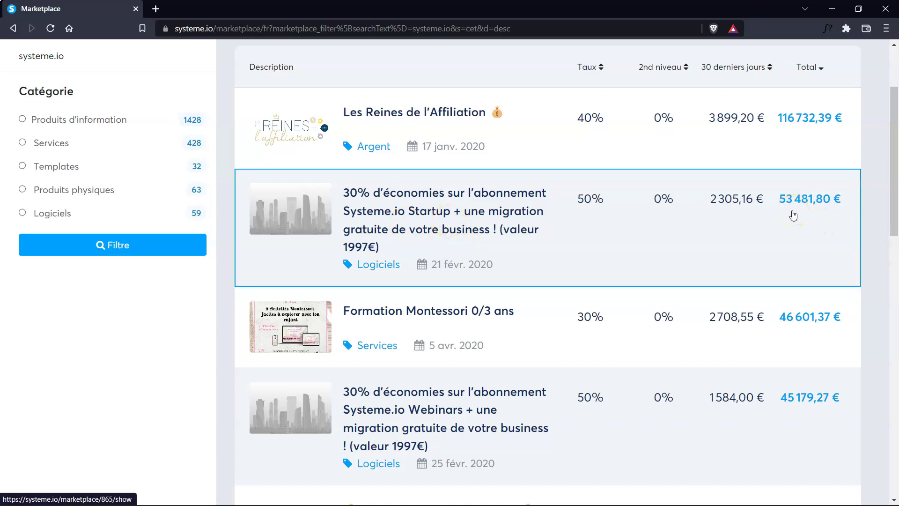
pyautogui.scroll(3, 799, 222)
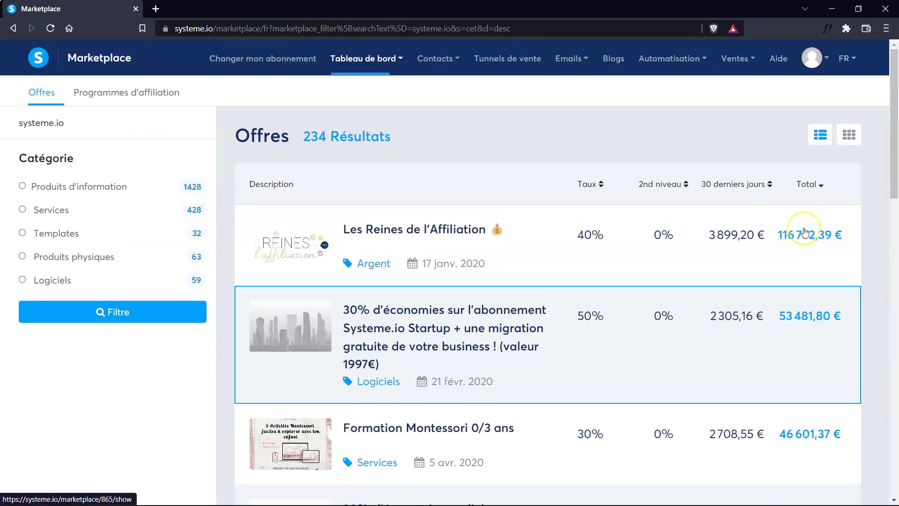
pyautogui.scroll(-3, 803, 231)
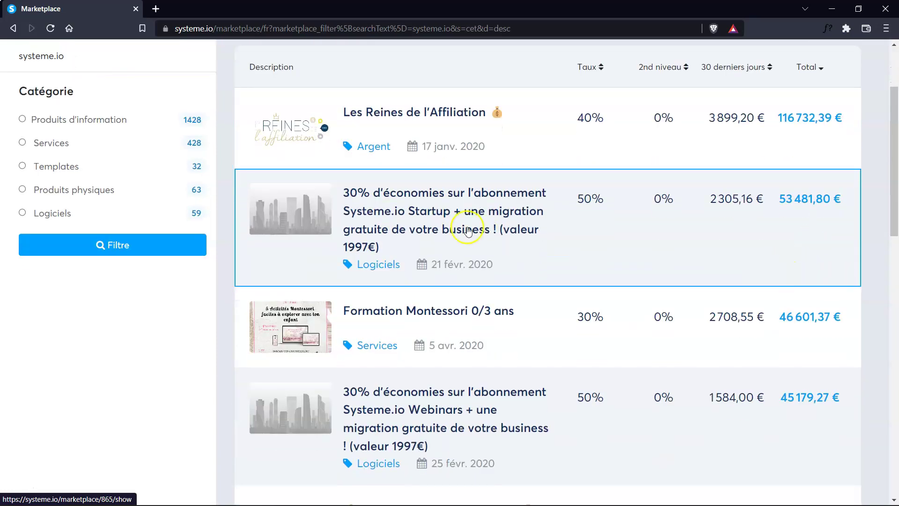
pyautogui.scroll(-1, 784, 240)
pyautogui.scroll(-3, 834, 250)
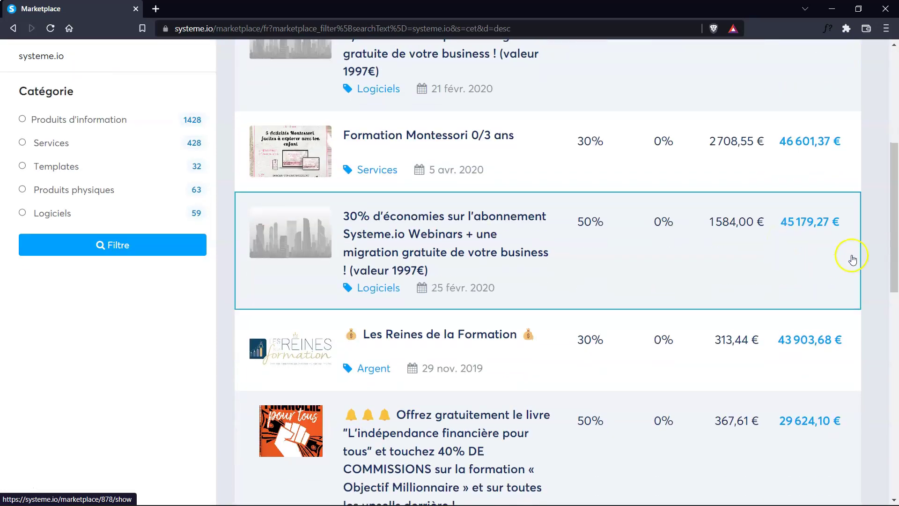
pyautogui.scroll(-2, 820, 252)
pyautogui.scroll(-1, 820, 252)
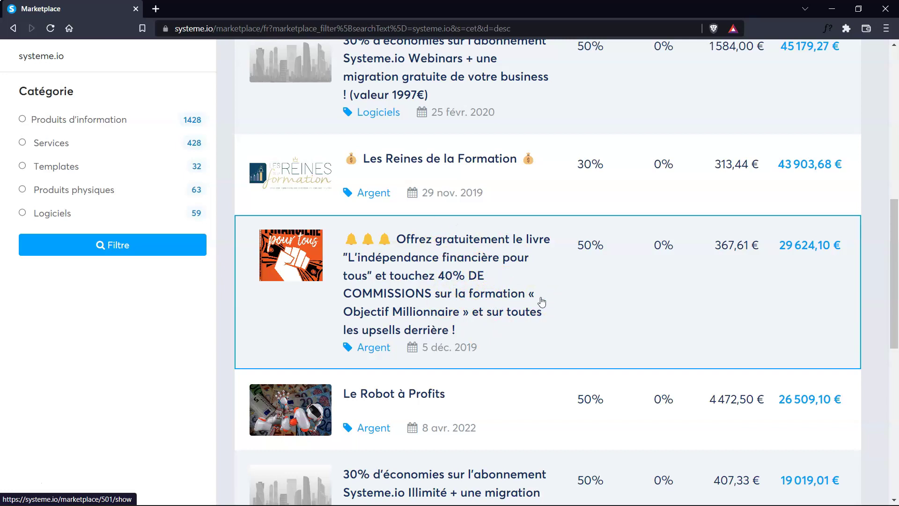
pyautogui.click(594, 290)
pyautogui.scroll(5, 659, 297)
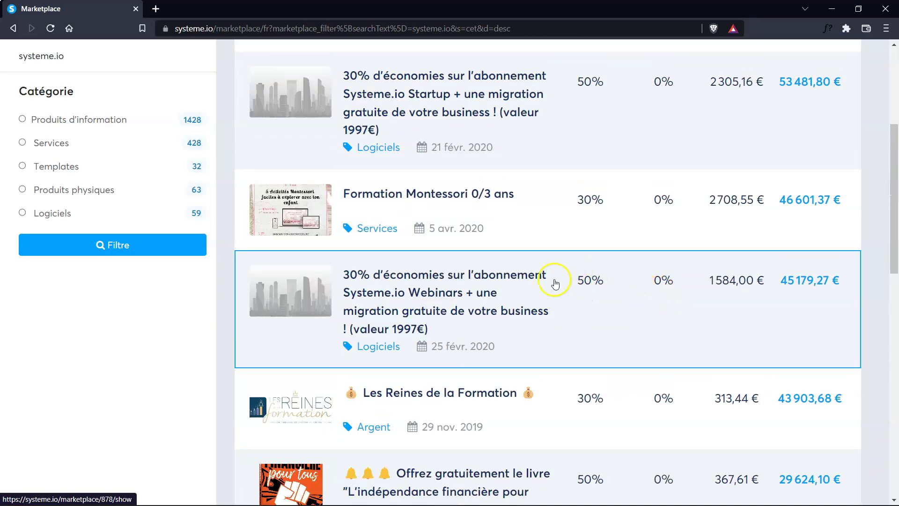
pyautogui.scroll(1, 592, 302)
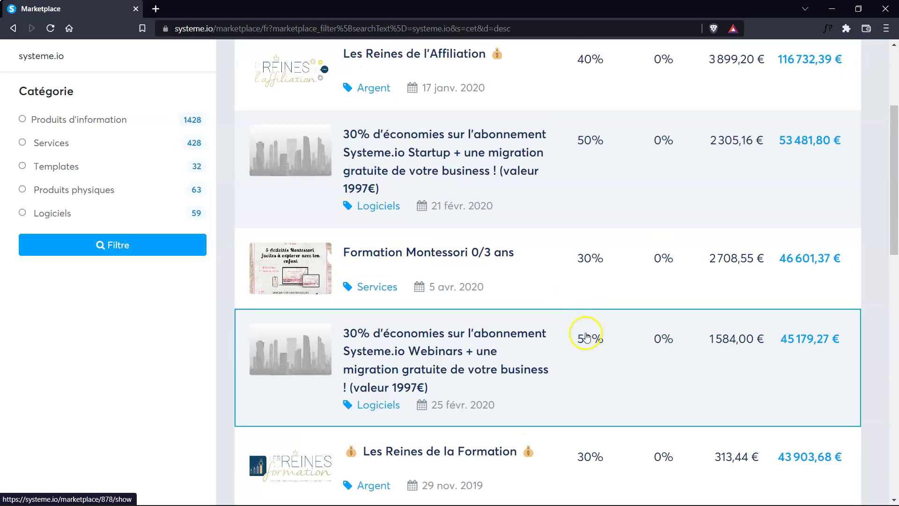
pyautogui.scroll(-7, 586, 323)
pyautogui.scroll(10, 587, 333)
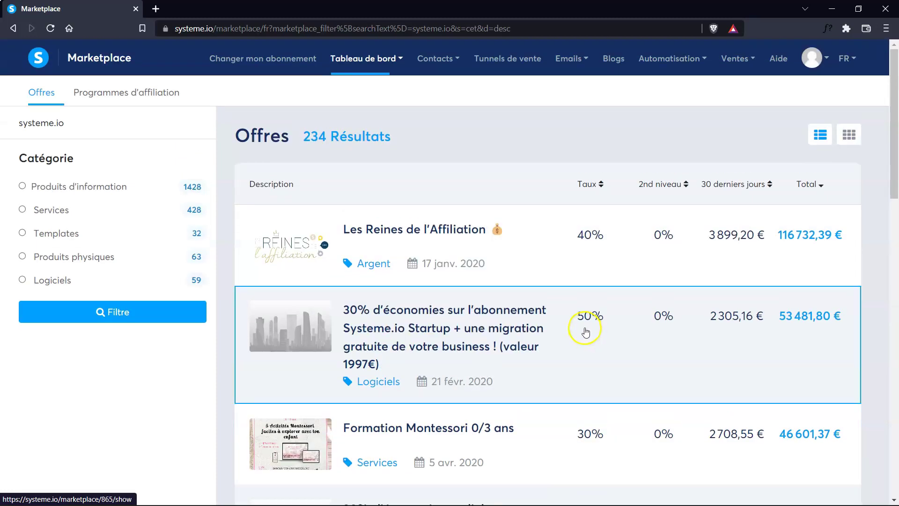
# Step: Open the subscription plans page and compare the feature limits of the Gratuit, Startup, Webinaire and Illimité plans
pyautogui.click(282, 61)
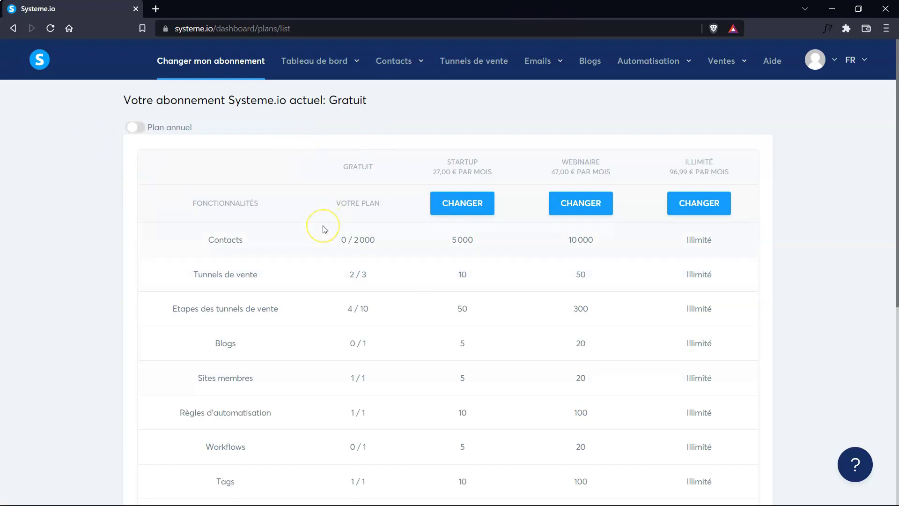
pyautogui.click(461, 278)
pyautogui.scroll(-1, 457, 281)
pyautogui.click(371, 168)
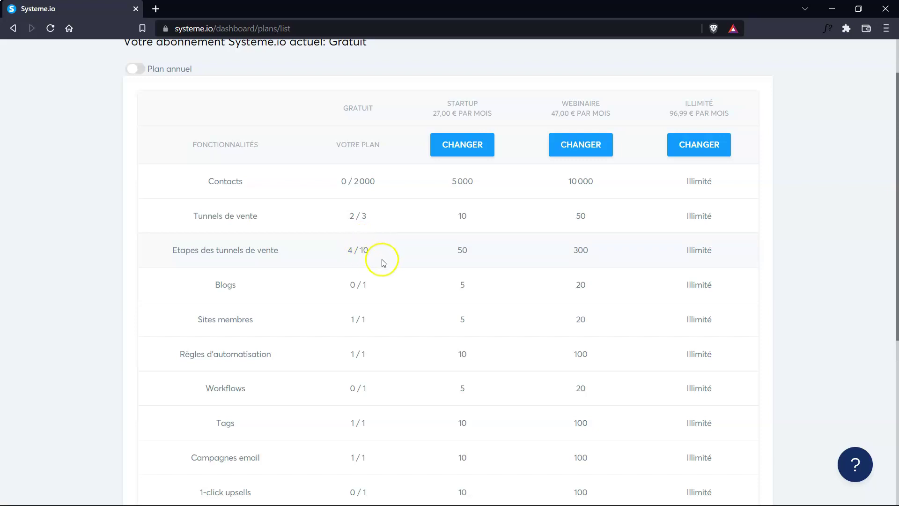
# Step: Examine the feature limits of the Gratuit plan and the Startup plan, from contacts through to marketplace offers
pyautogui.scroll(-3, 378, 264)
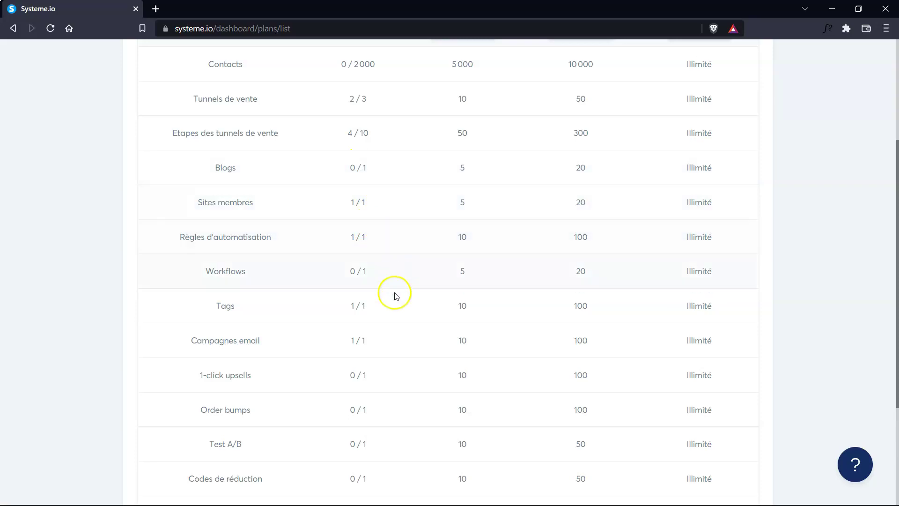
pyautogui.scroll(-3, 370, 283)
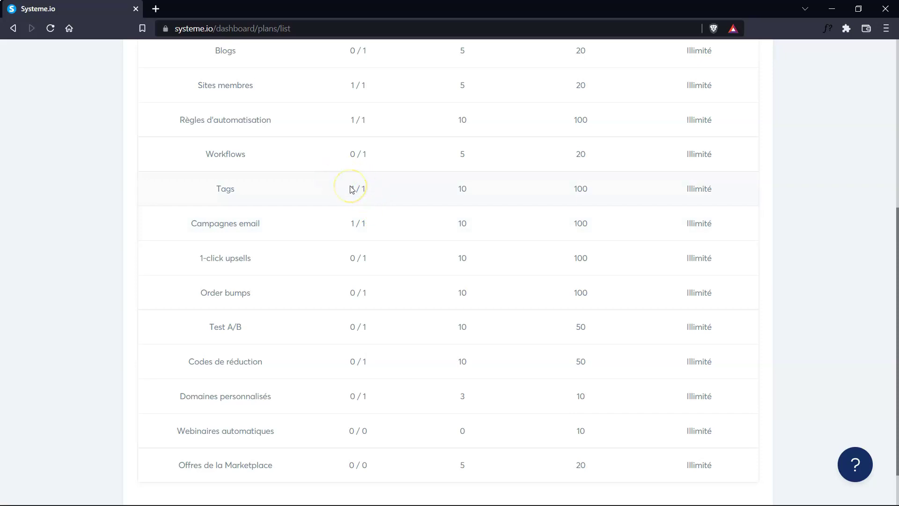
pyautogui.scroll(-1, 398, 344)
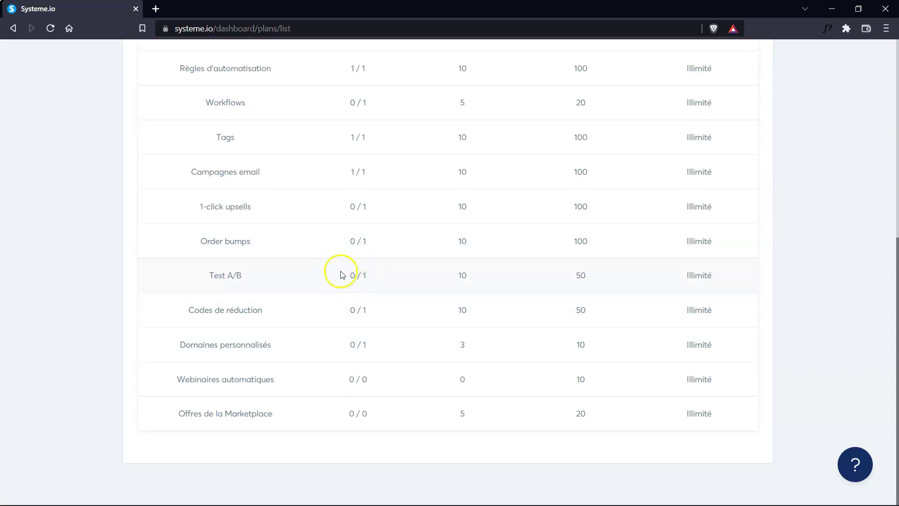
pyautogui.scroll(7, 397, 381)
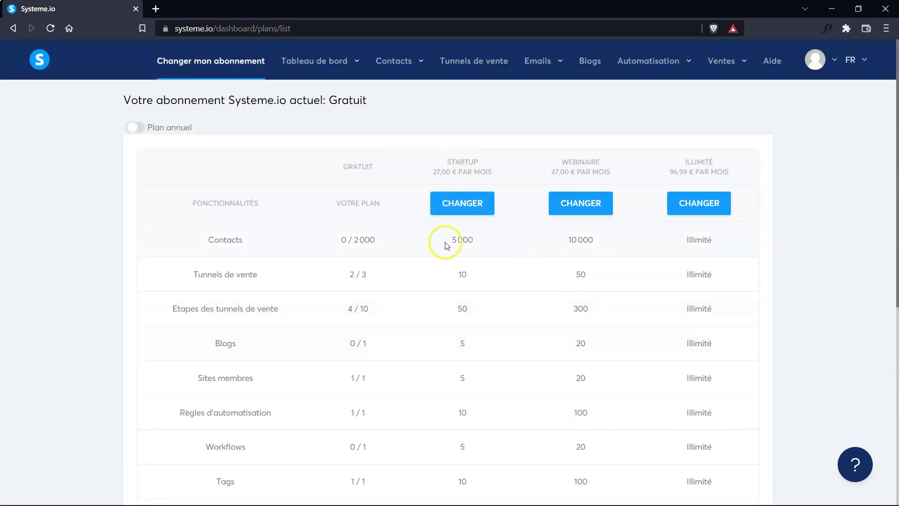
pyautogui.scroll(-3, 473, 243)
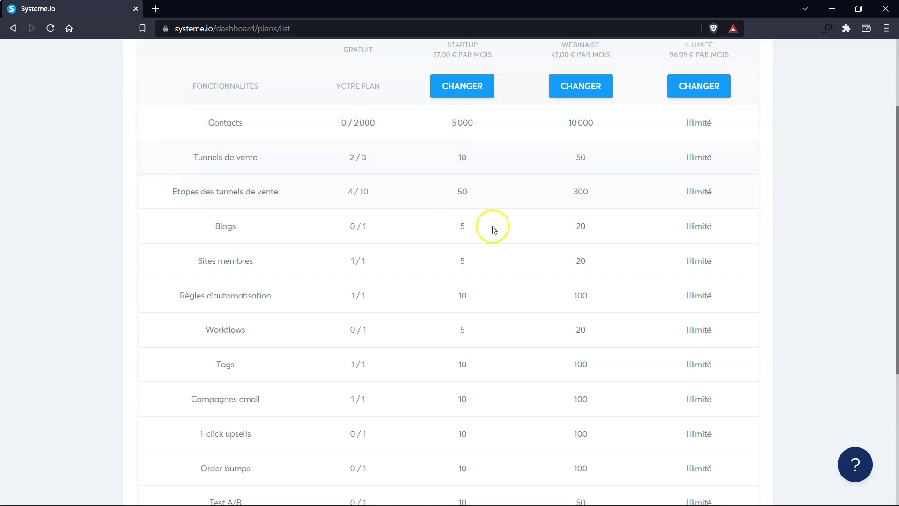
pyautogui.scroll(-2, 493, 289)
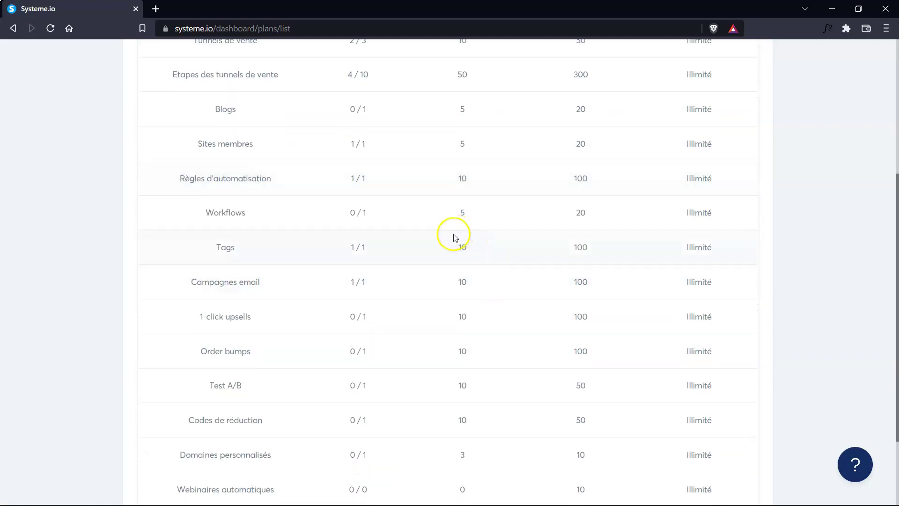
pyautogui.scroll(-1, 477, 253)
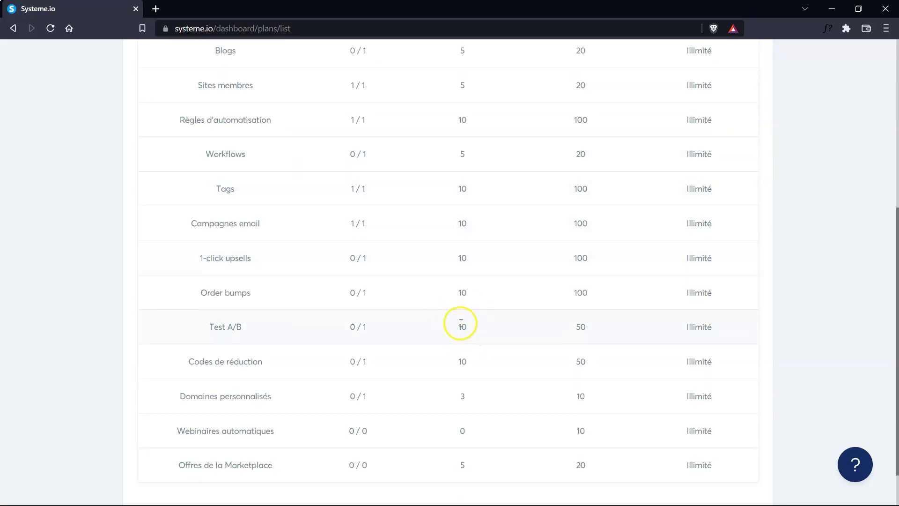
pyautogui.scroll(6, 478, 364)
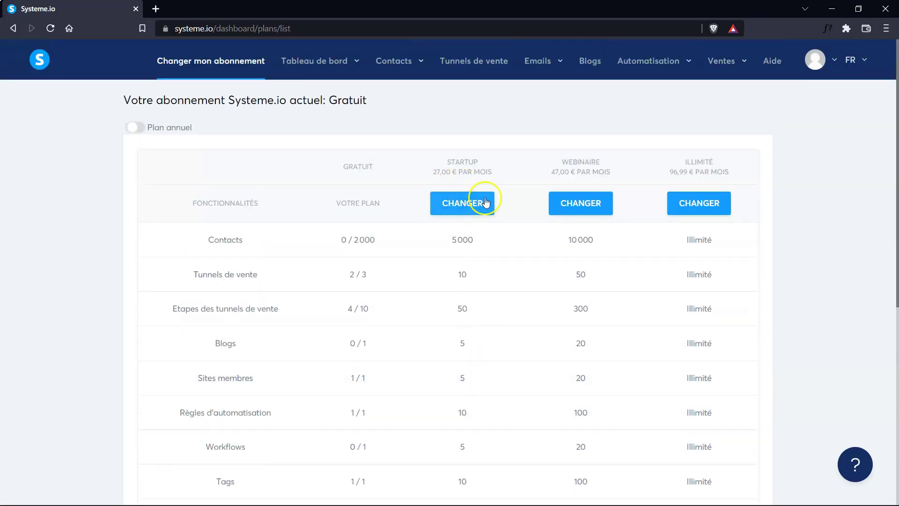
# Step: Switch the plan pricing between annual and monthly billing to compare the Startup, Webinaire and Illimité prices, ending on monthly
pyautogui.click(142, 130)
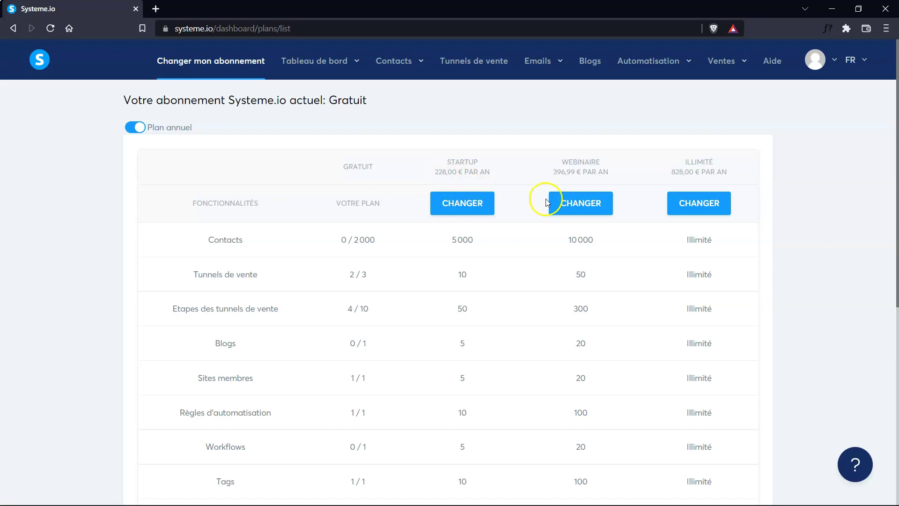
pyautogui.click(131, 128)
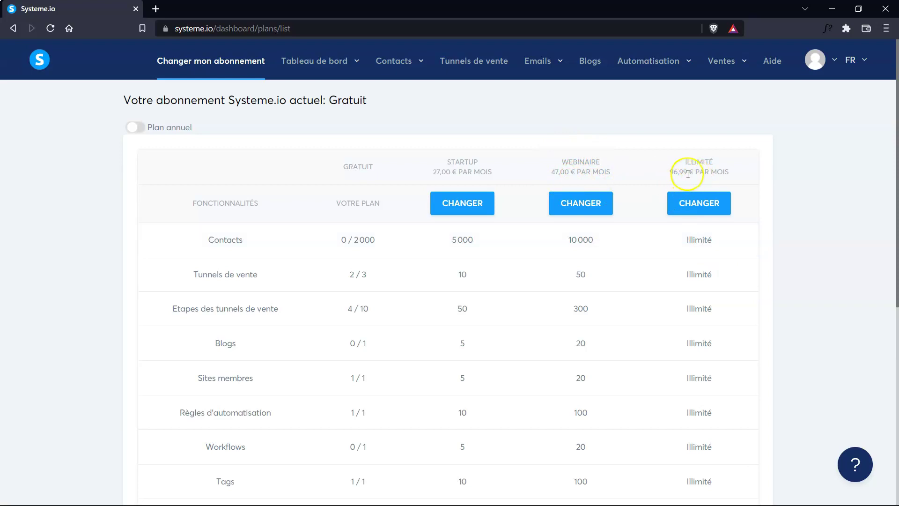
pyautogui.click(137, 129)
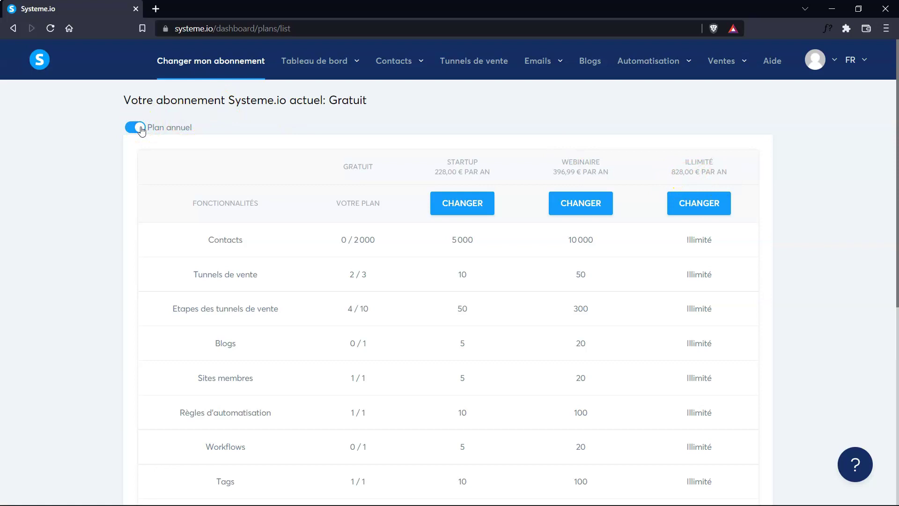
pyautogui.click(141, 129)
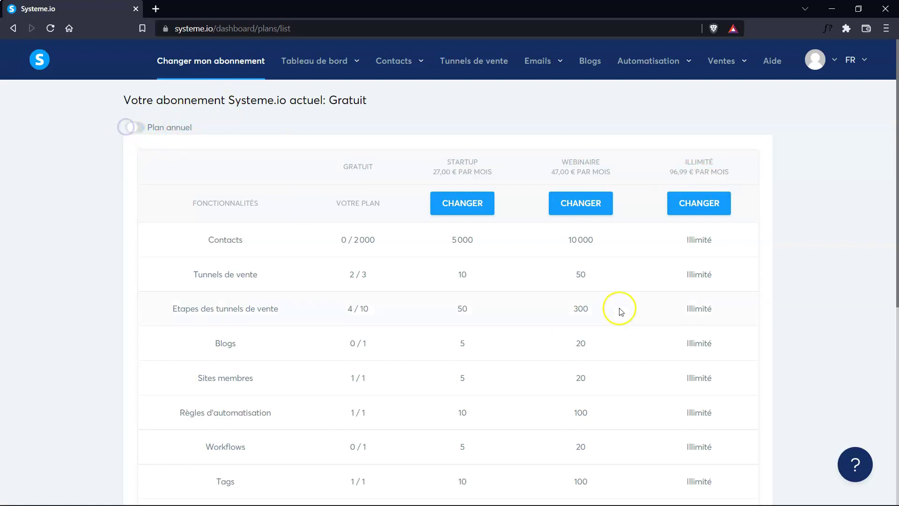
# Step: Review the full feature table under monthly pricing, checking the Illimité limits and the Startup limits down to marketplace offers
pyautogui.scroll(-2, 729, 168)
pyautogui.scroll(-2, 704, 358)
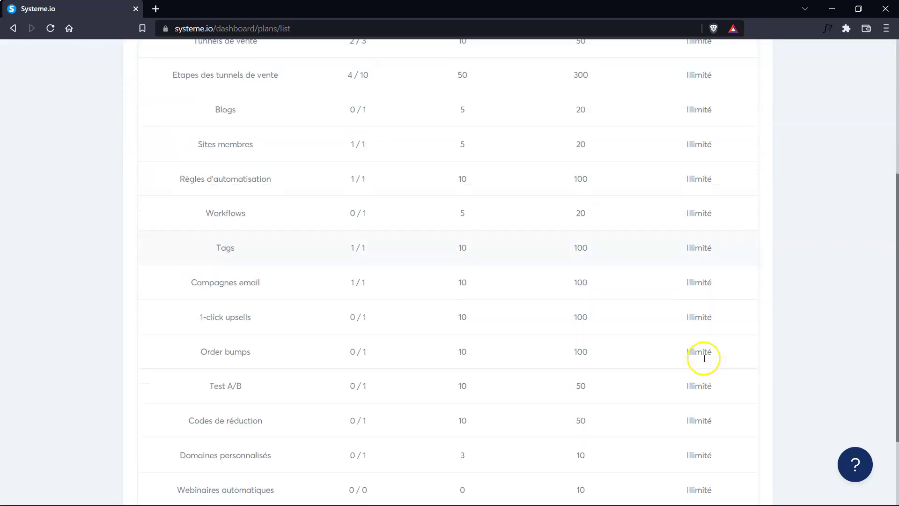
pyautogui.scroll(-1, 704, 358)
pyautogui.scroll(5, 707, 377)
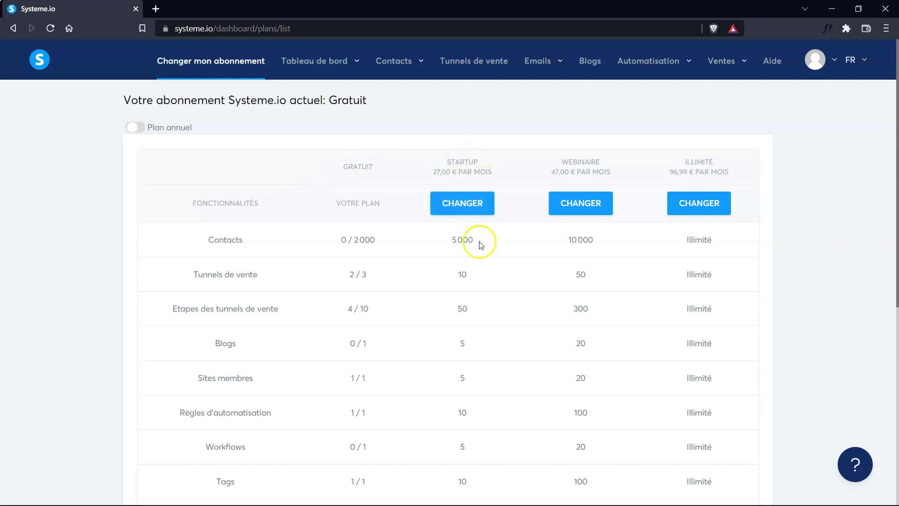
pyautogui.scroll(-7, 482, 357)
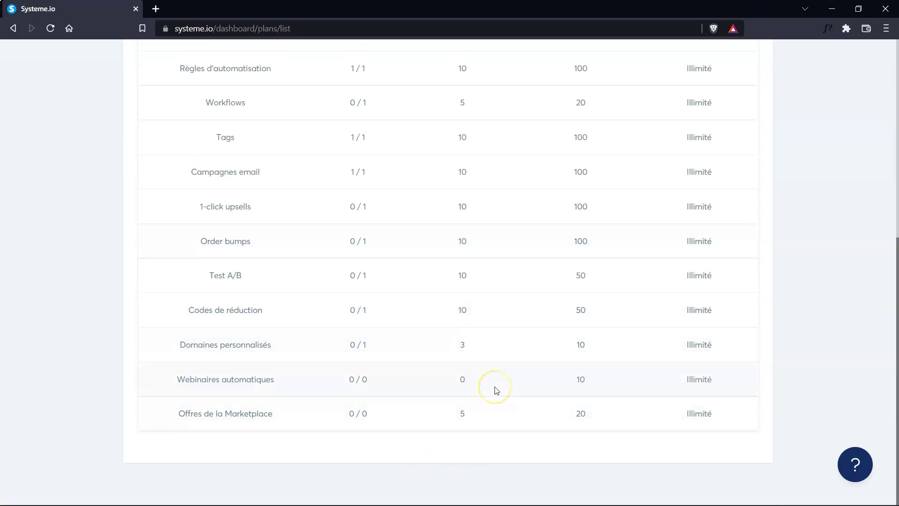
pyautogui.scroll(7, 497, 391)
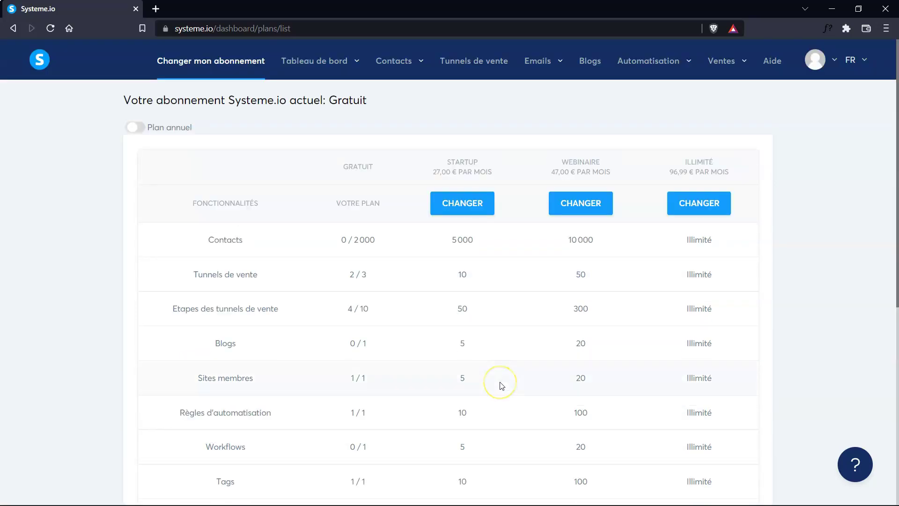